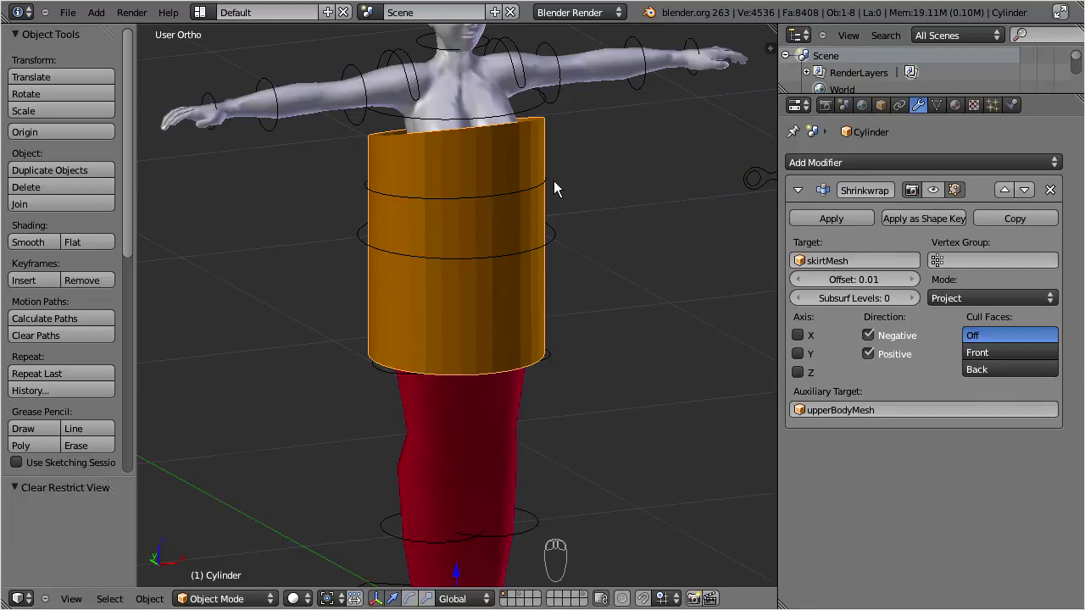
Enable viewport display of the cylinder's Shrinkwrap modifier and view the whole avatar from the front
click(932, 190)
scroll(525, 241, down, 2)
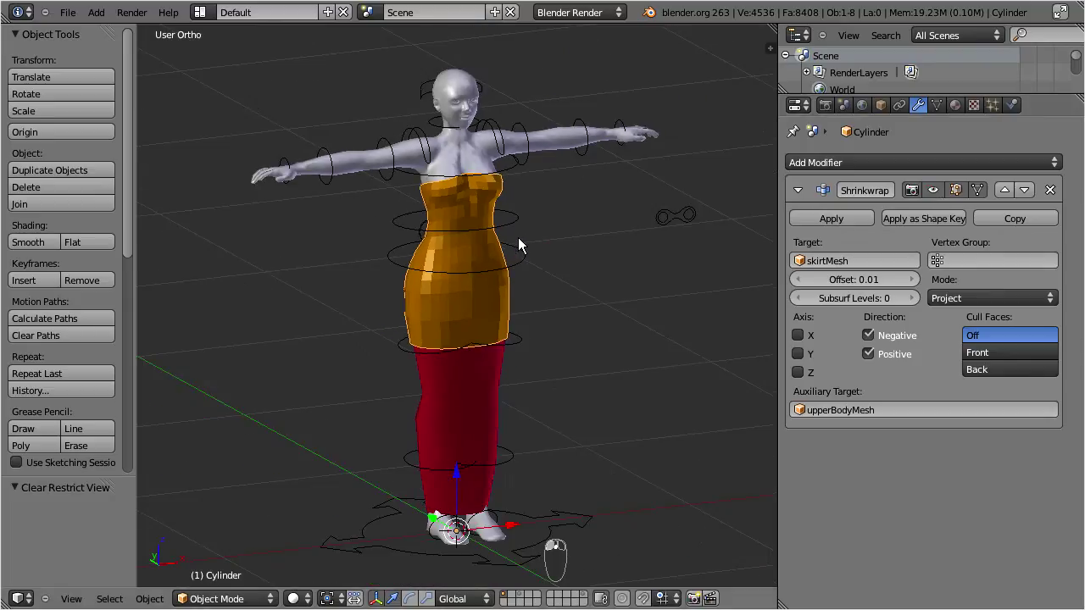
scroll(520, 241, down, 1)
key(KP_1)
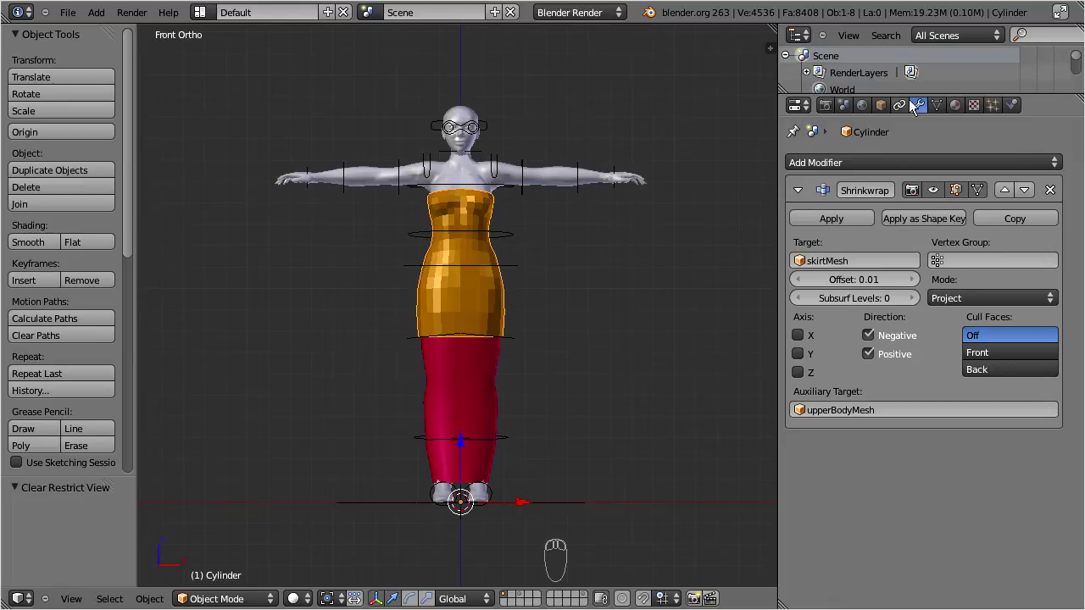
Hide the skirtMesh object and apply smooth shading to the cylinder dress
click(936, 105)
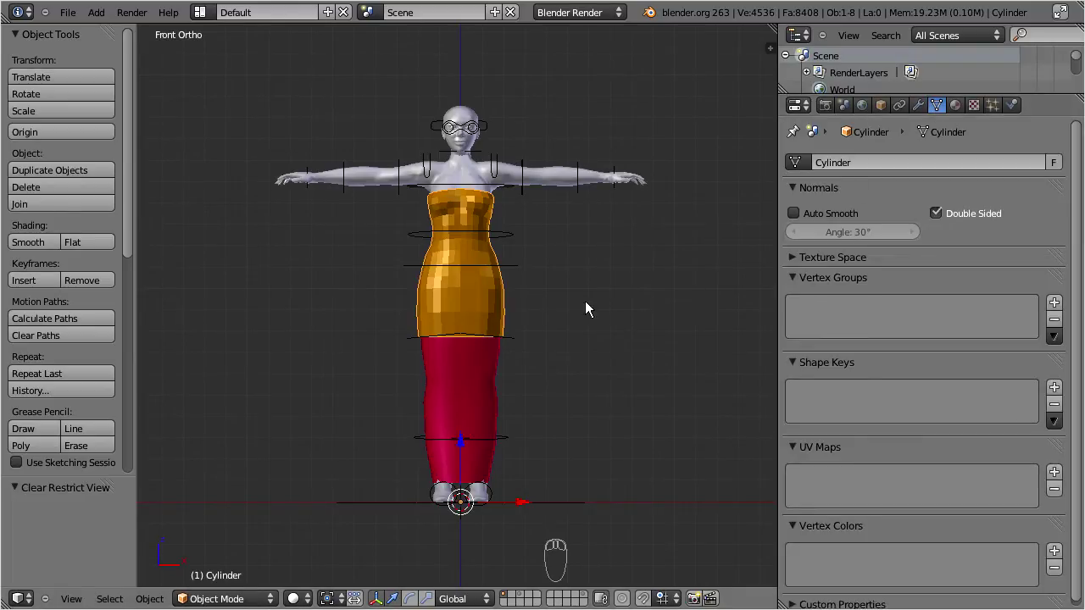
right_click(463, 396)
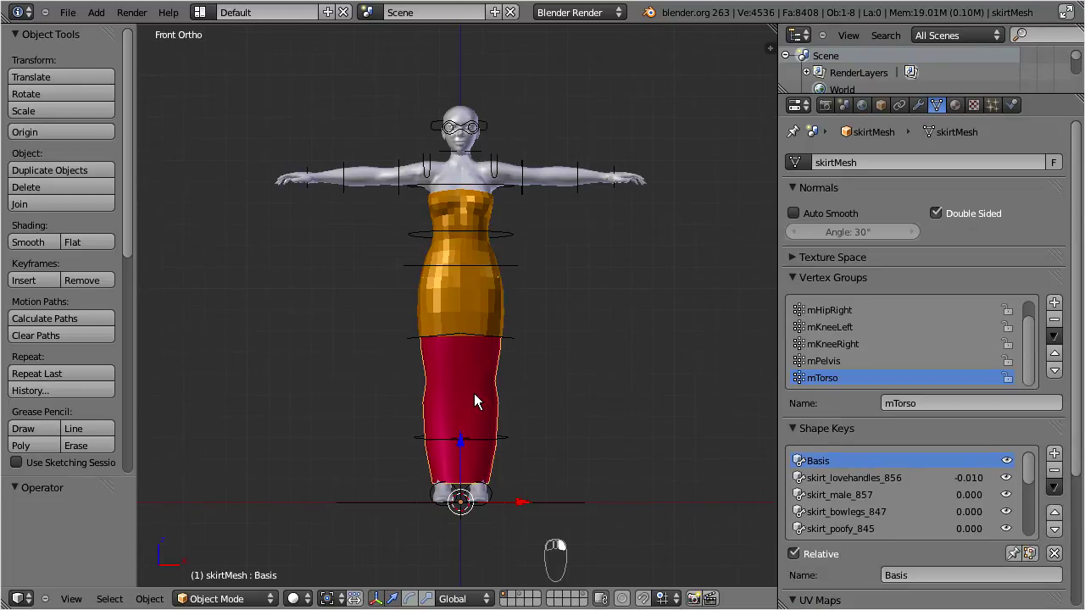
key(h)
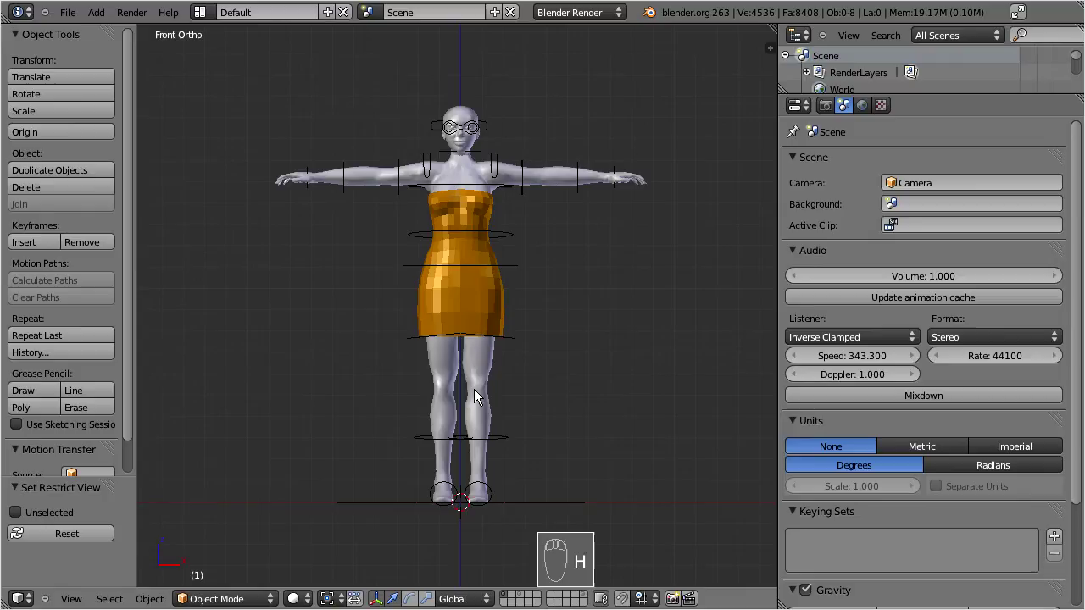
right_click(490, 293)
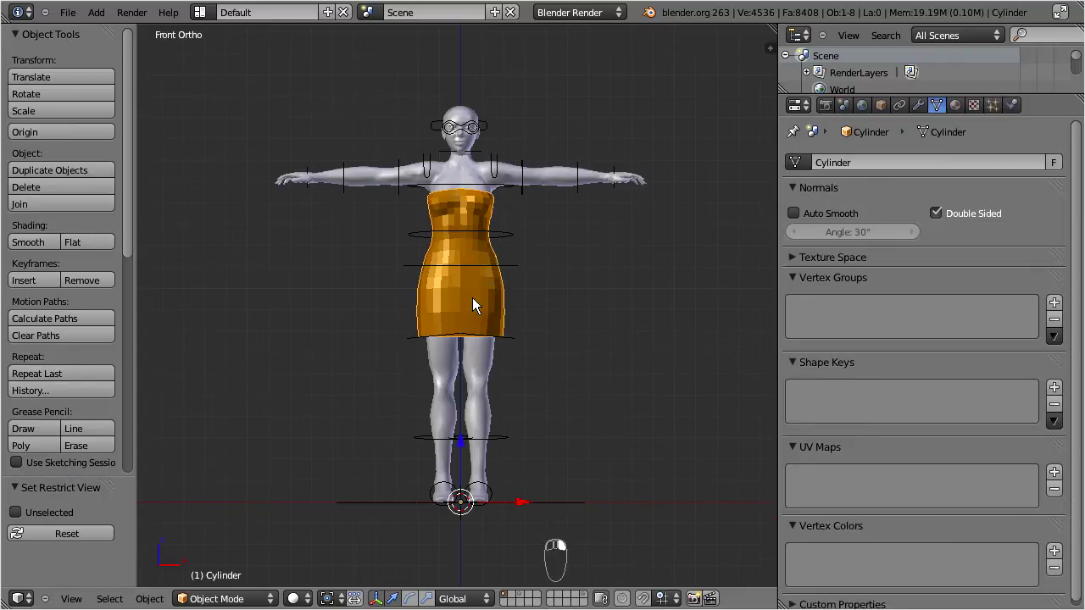
click(40, 240)
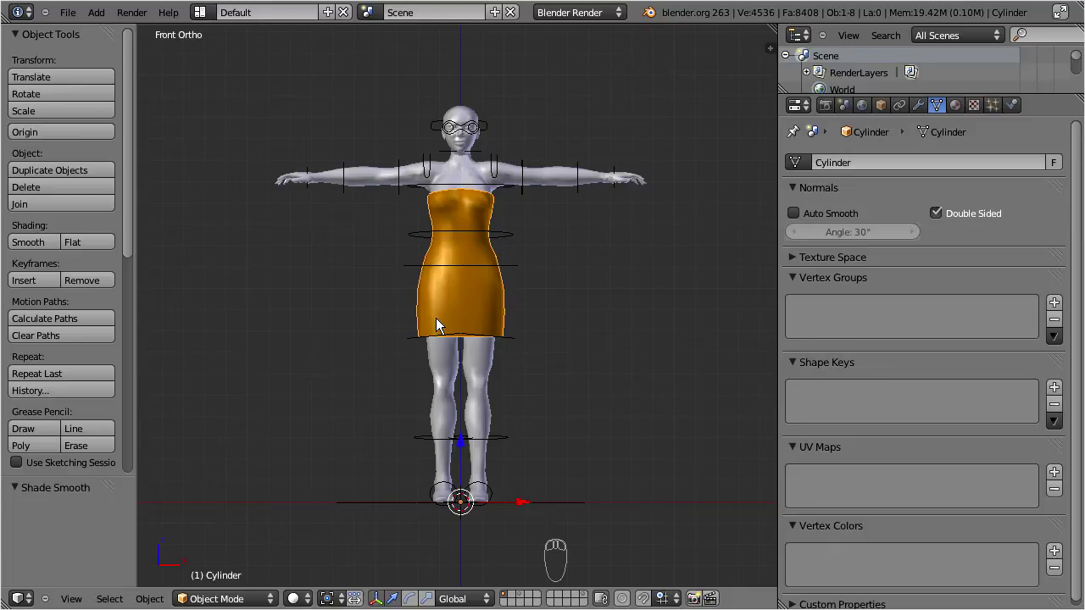
Parent the cylinder to the Avatar armature with automatic weights and check the cylinder's vertex groups
shift+right_click(485, 124)
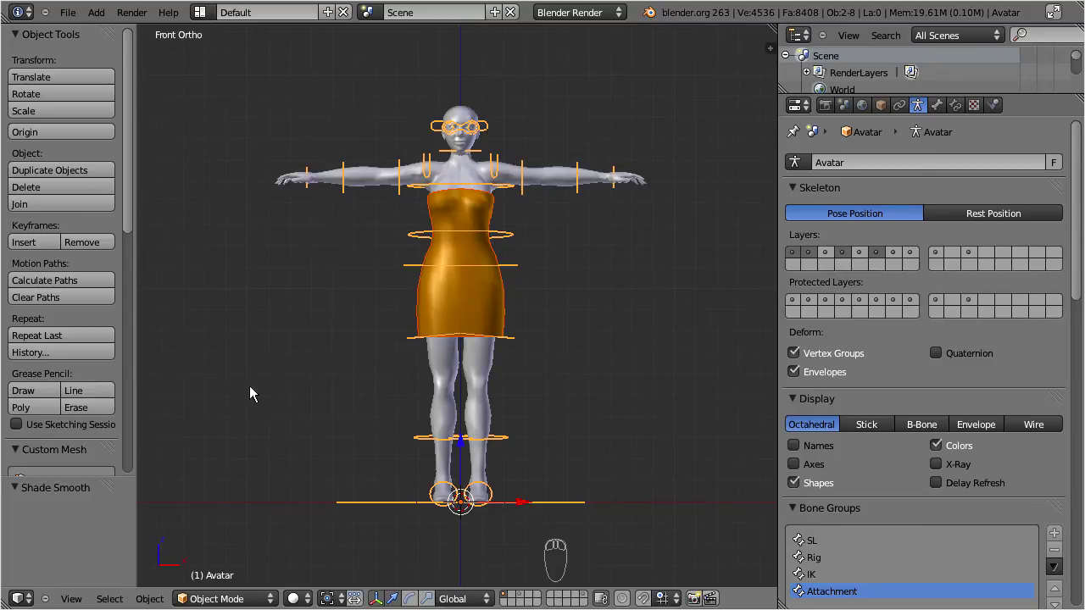
click(149, 599)
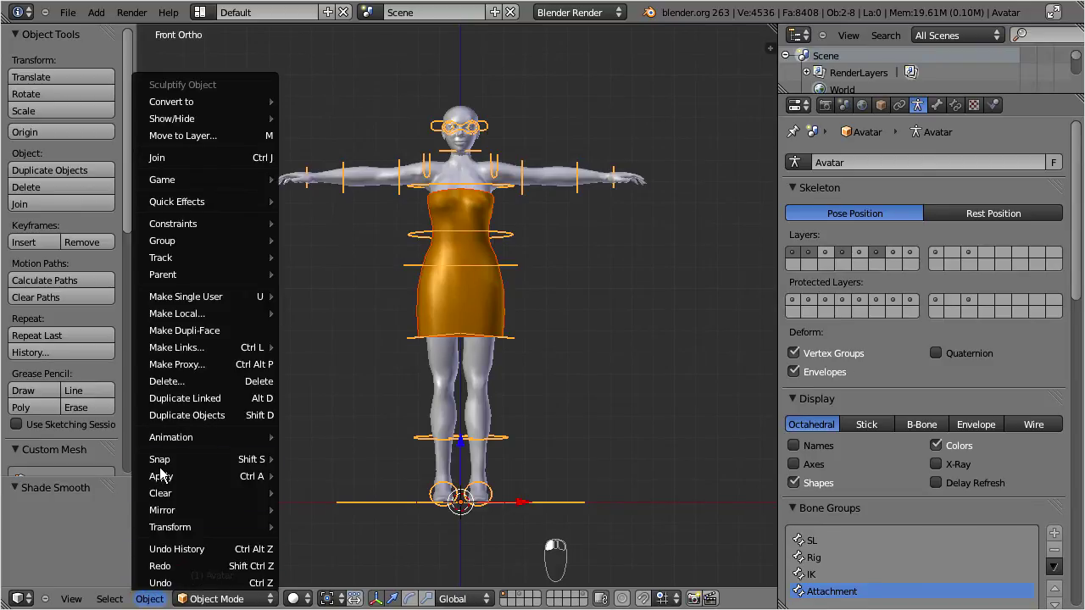
mouse_move(208, 274)
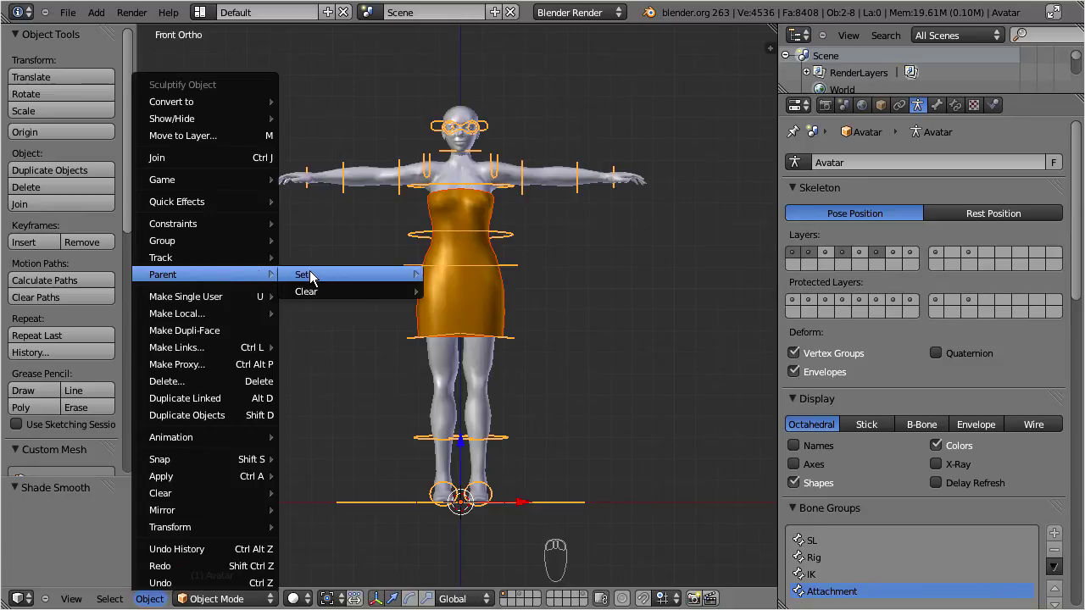
click(335, 278)
click(539, 293)
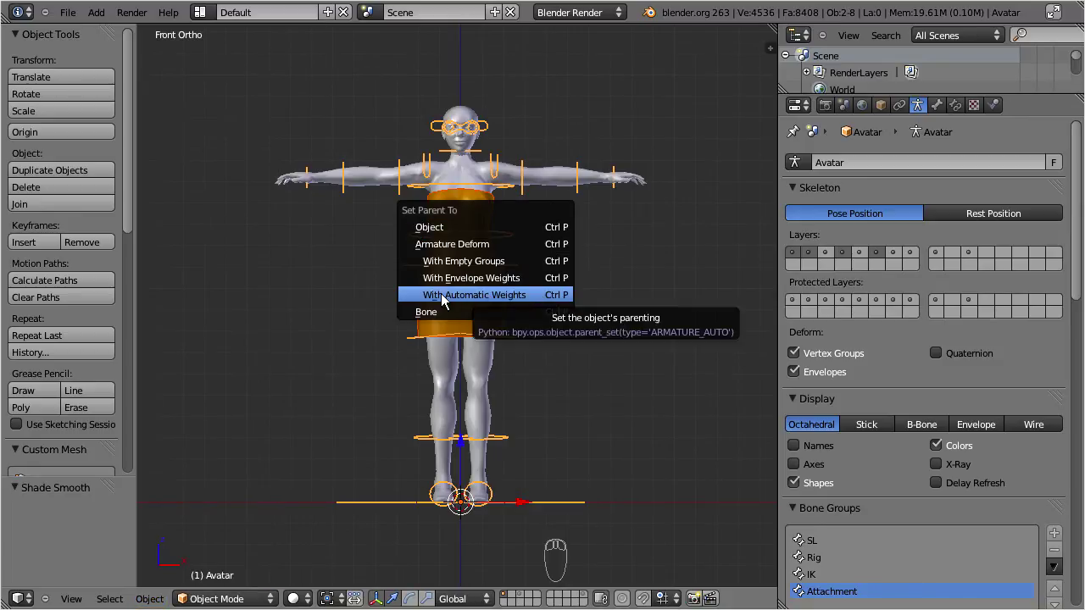
click(532, 295)
right_click(496, 294)
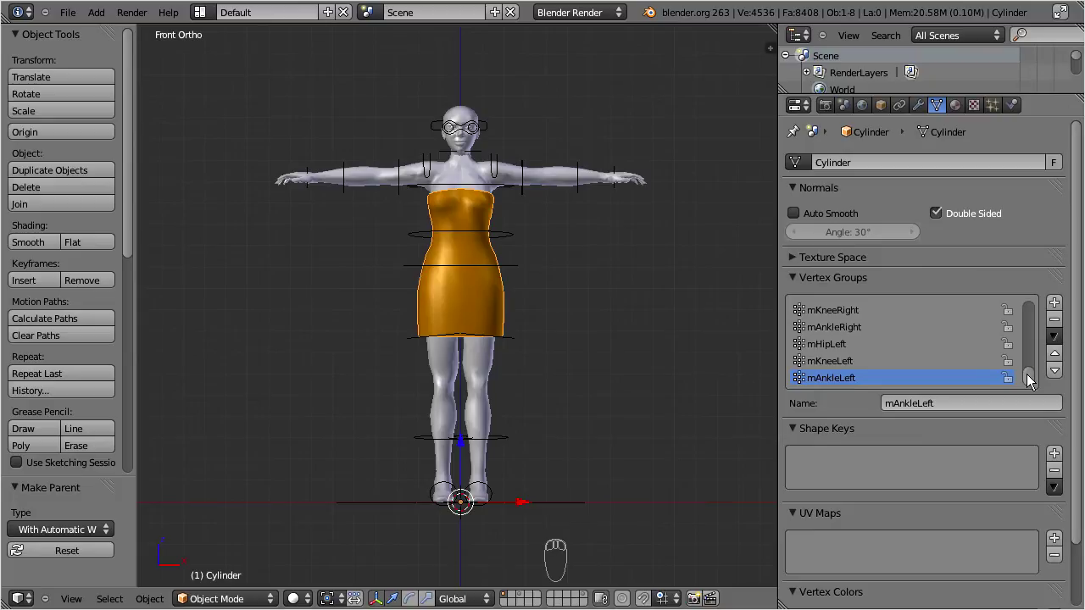
mouse_move(1026, 373)
mouse_down()
mouse_move(1030, 307)
mouse_move(1043, 386)
mouse_up()
Put the Avatar armature in Pose Mode and, in side view, move the left knee bone about -0.12 in Y and 0.30 in Z
right_click(490, 119)
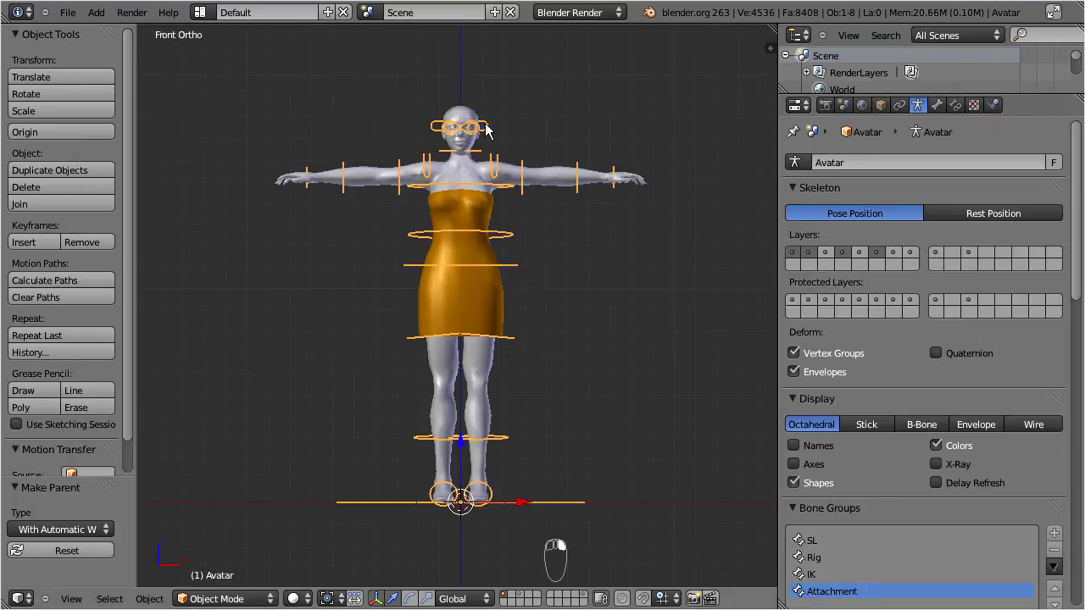
click(261, 596)
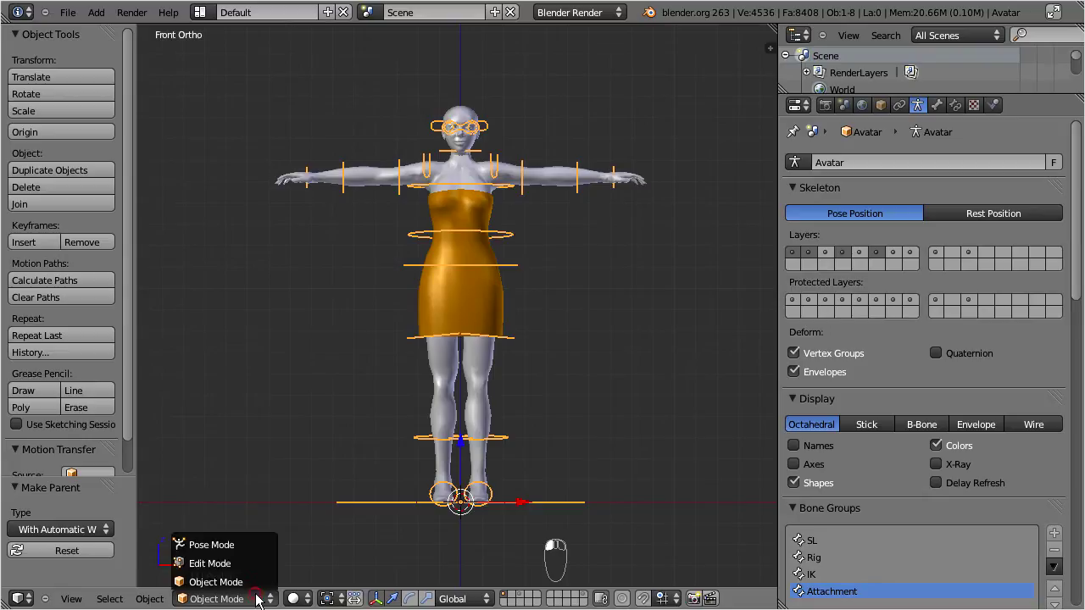
click(262, 547)
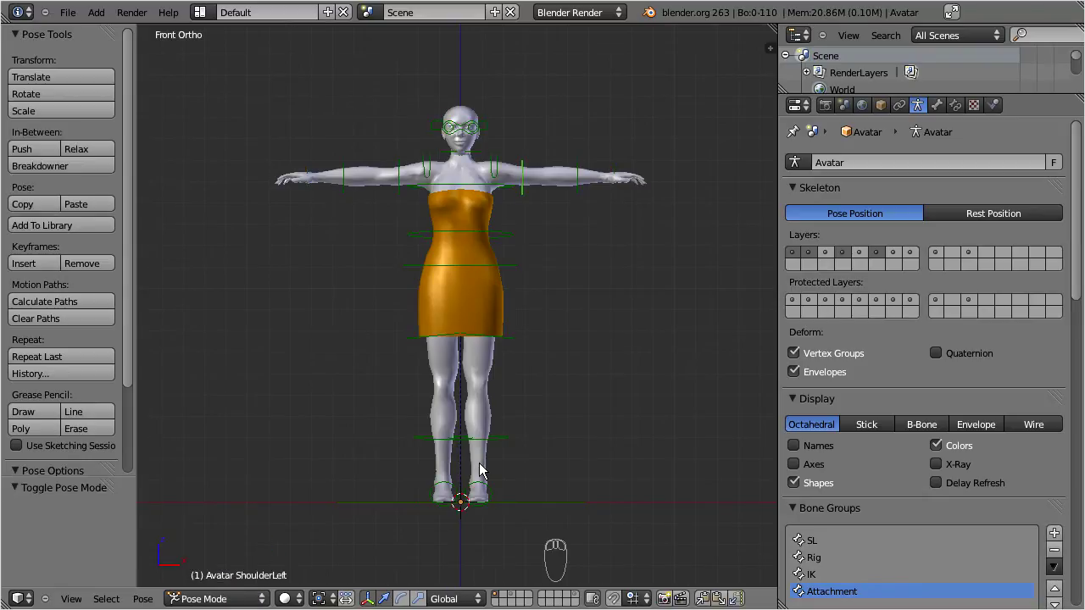
key(KP_3)
right_click(471, 435)
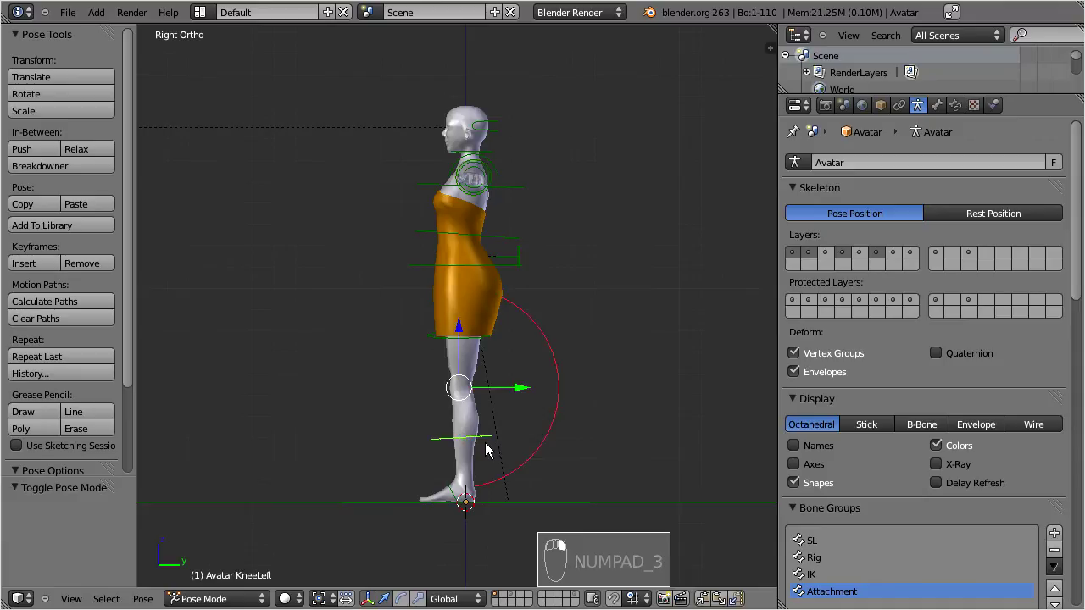
key(g)
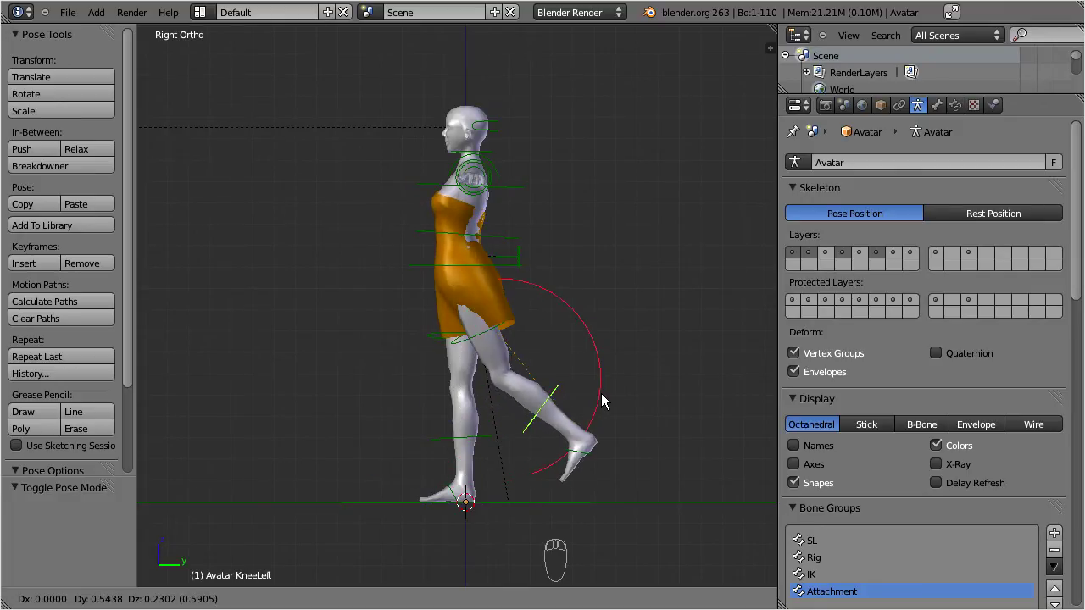
click(464, 374)
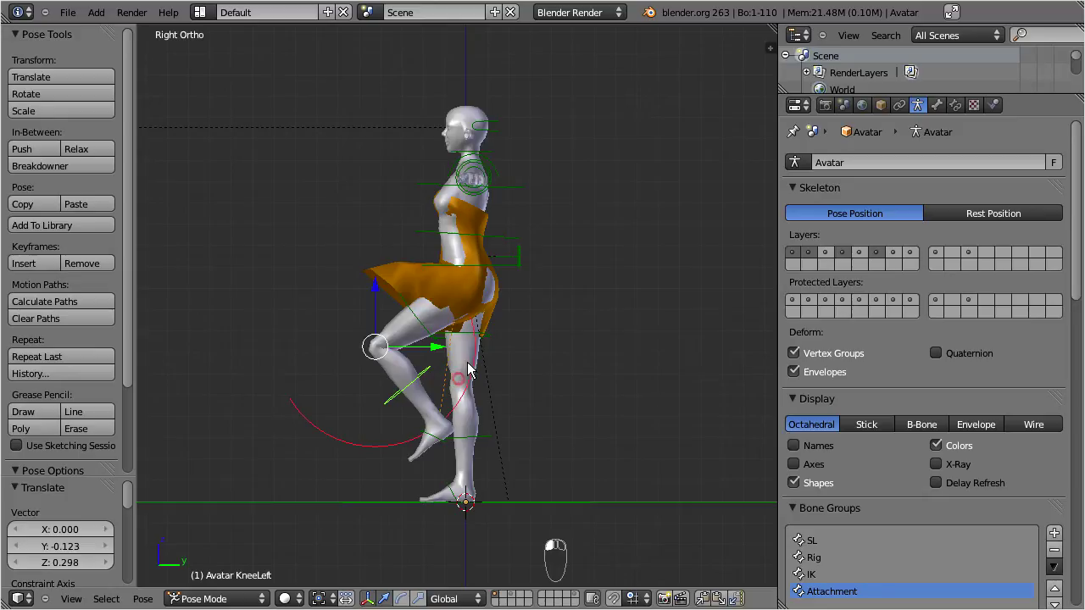
Select the cylinder dress and collapse its Shrinkwrap and Armature modifiers
right_click(380, 279)
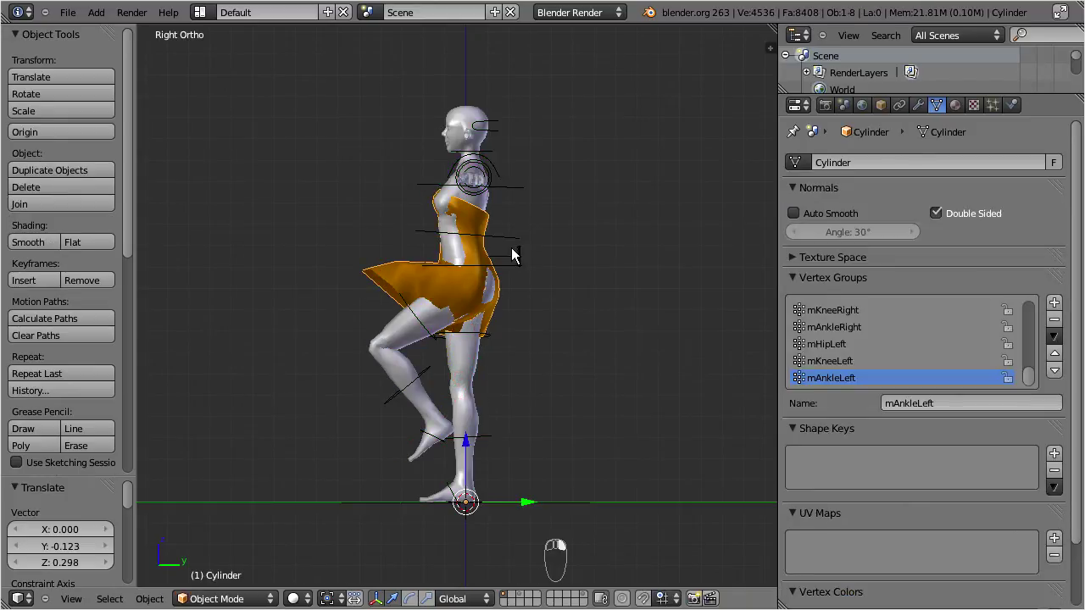
click(918, 104)
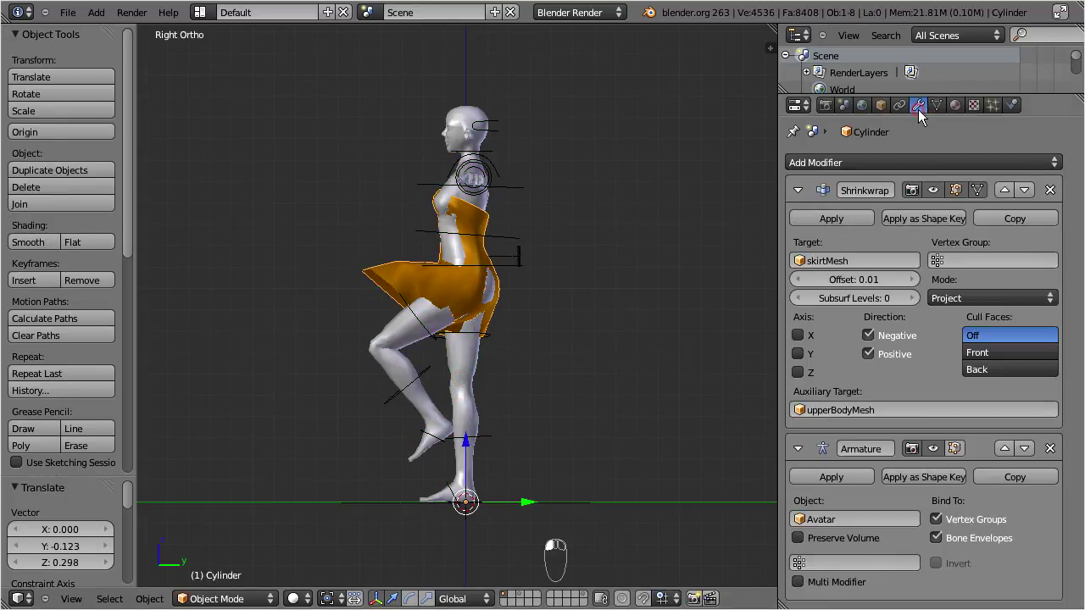
click(797, 189)
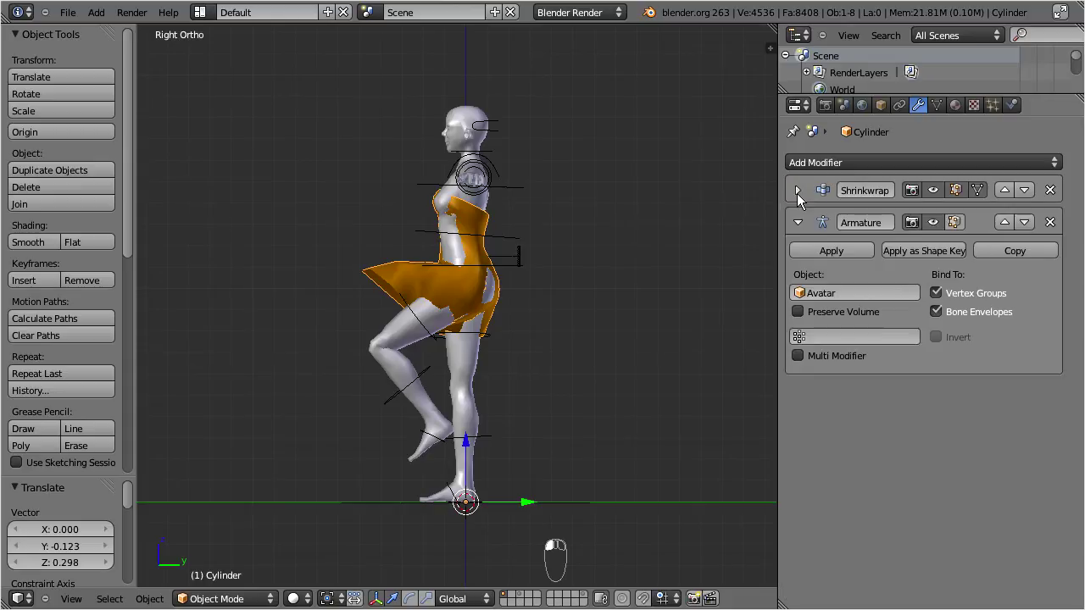
click(795, 222)
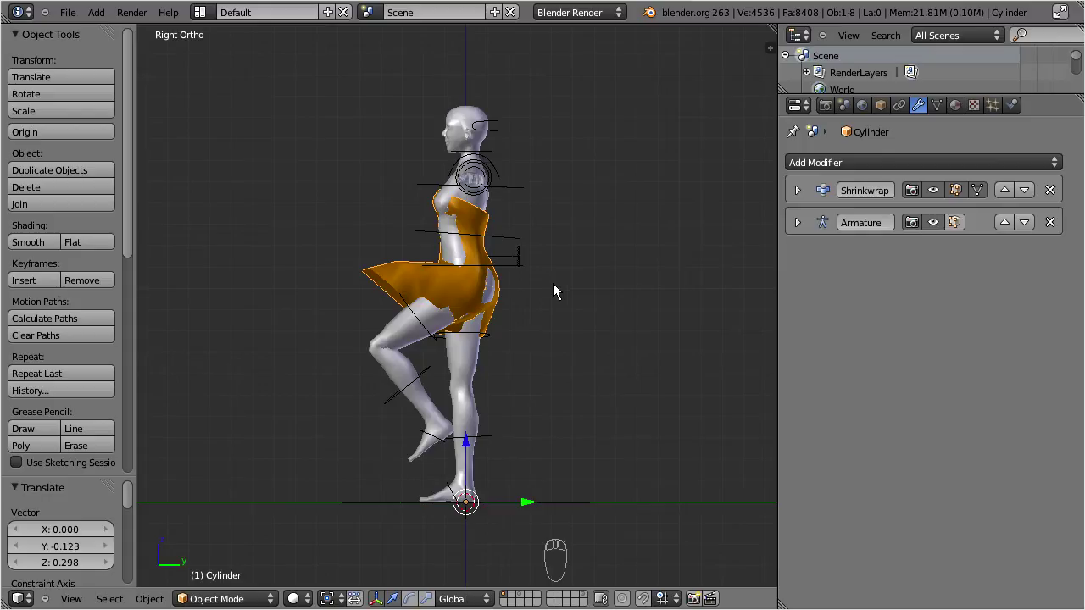
Unhide the skirt mesh and turn off viewport display of the cylinder's Armature modifier
key(alt+h)
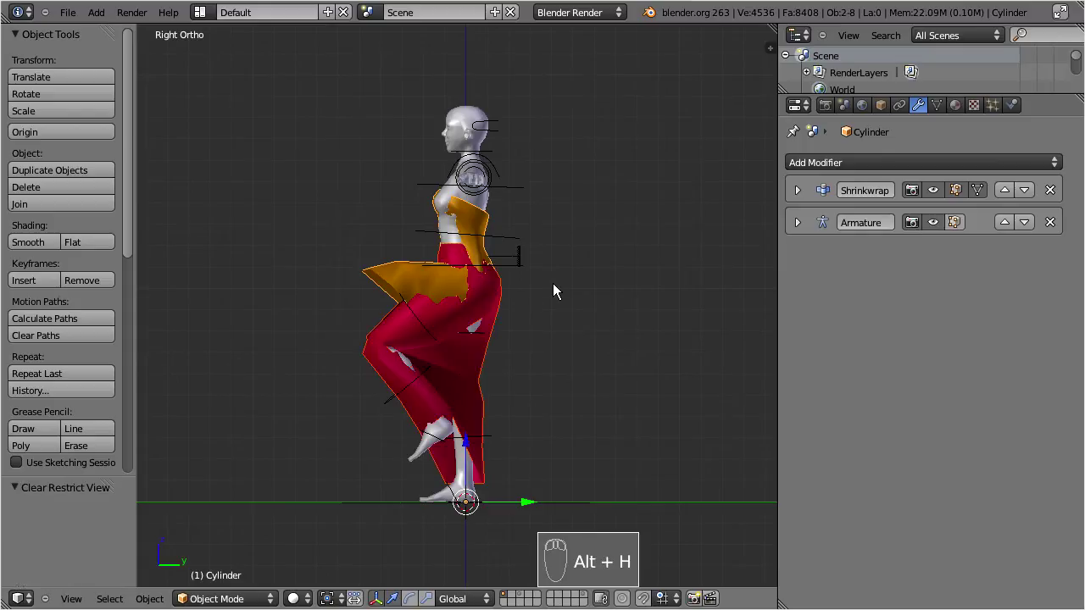
click(932, 222)
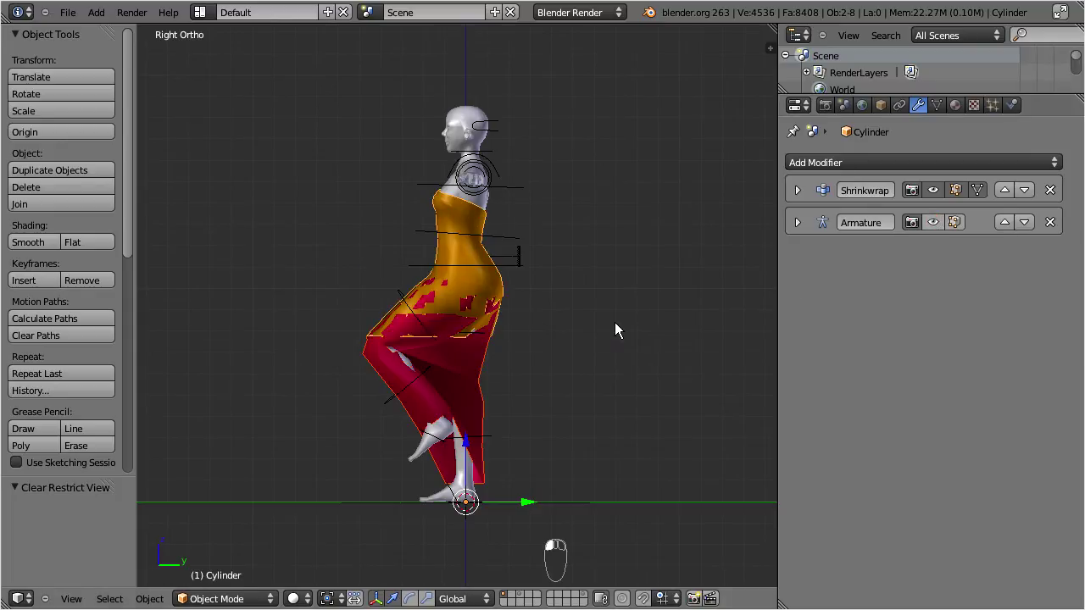
Move the avatar's left knee bone about -0.03 in Y and -0.09 in Z
scroll(525, 333, up, 1)
scroll(525, 333, up, 1)
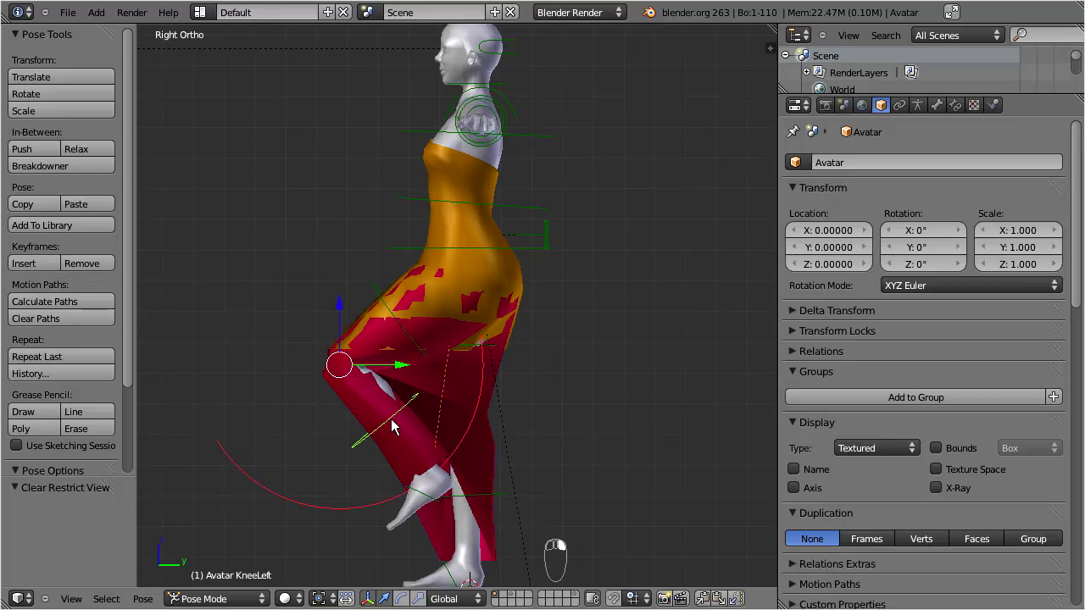
key(g)
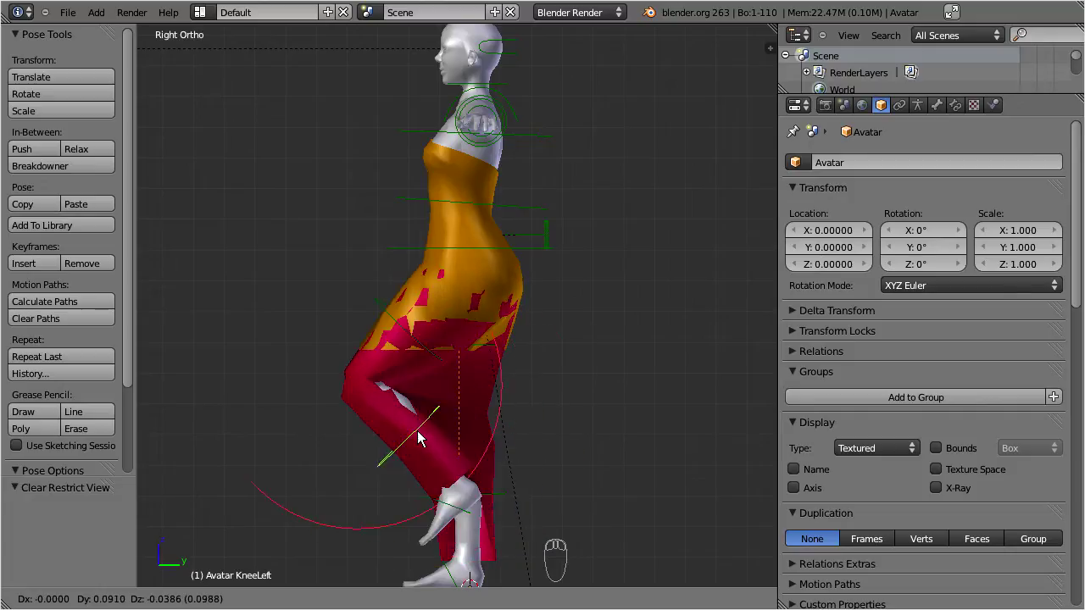
click(384, 443)
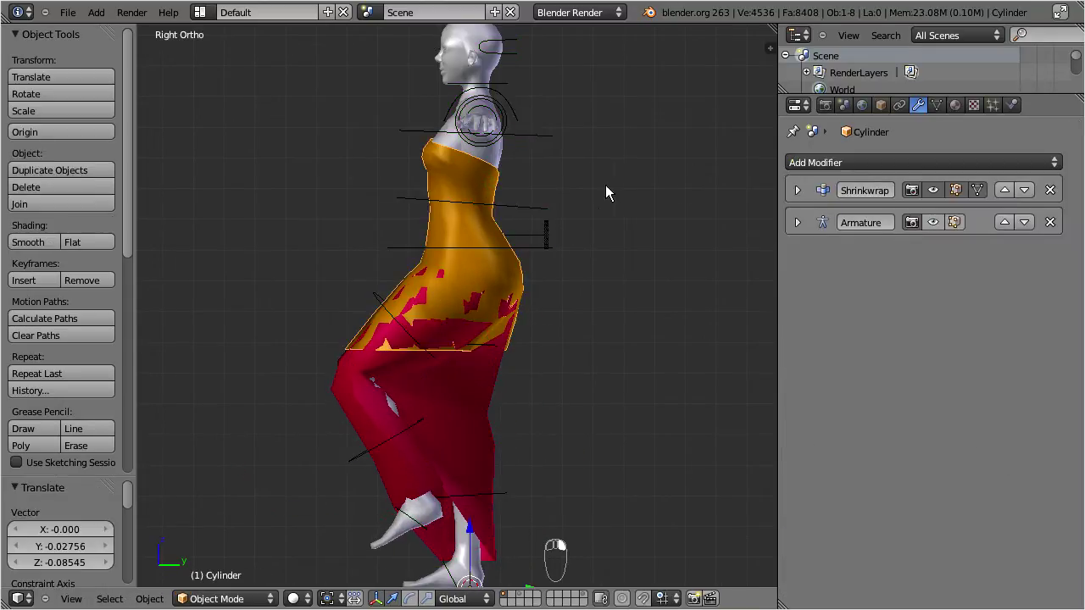
Turn the Armature modifier's viewport display back on and place the Shrinkwrap modifier below it in the cylinder's stack
click(933, 223)
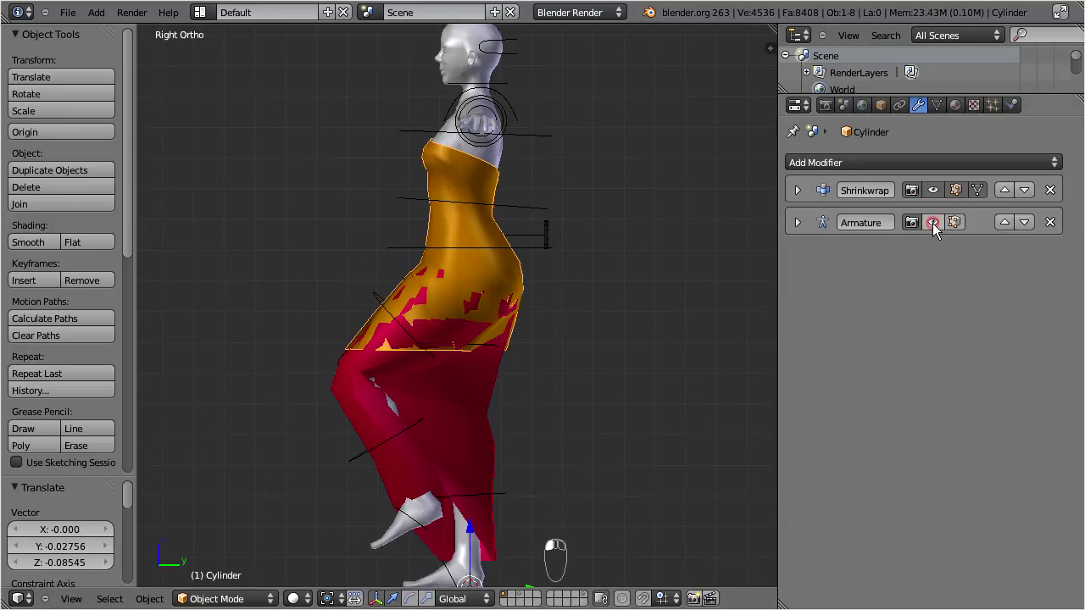
click(932, 223)
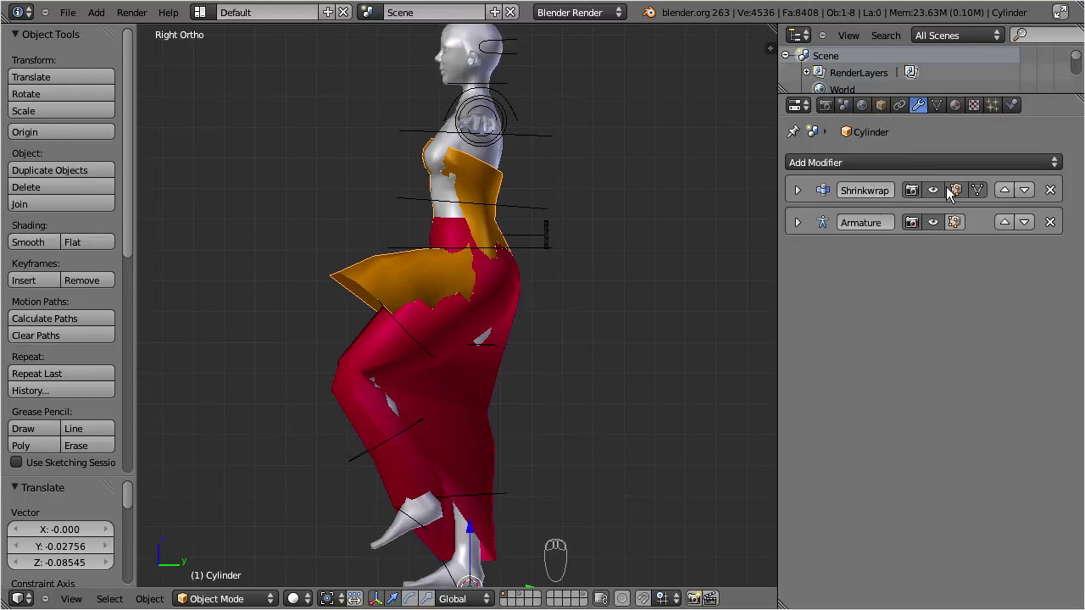
click(1024, 191)
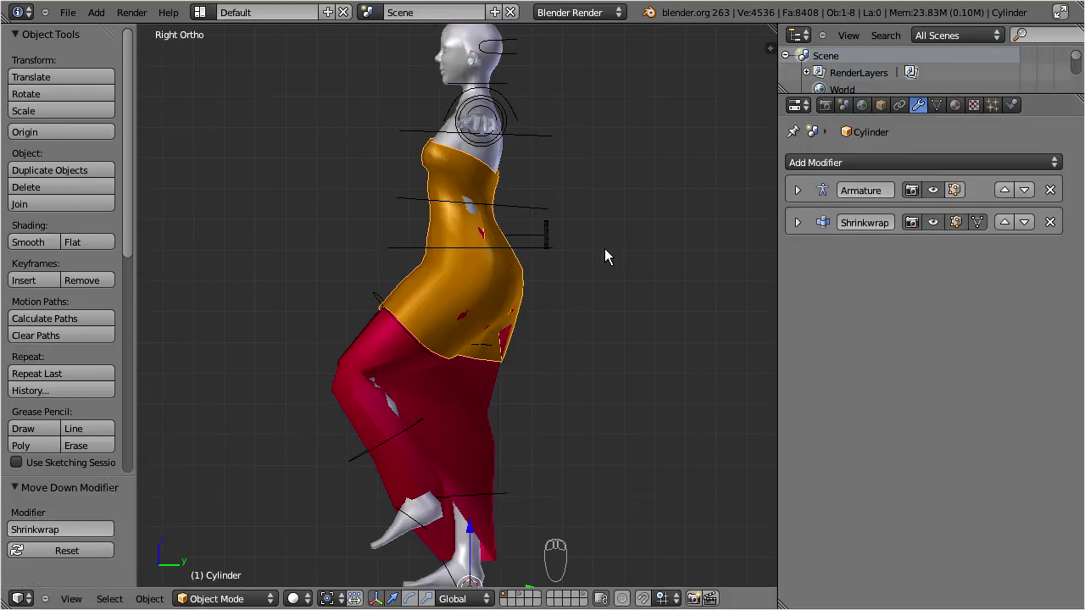
Pose the avatar's left arm down by moving the left elbow bone about -0.27 in X, -0.23 in Y and -0.36 in Z
middle_drag(431, 252, 460, 317)
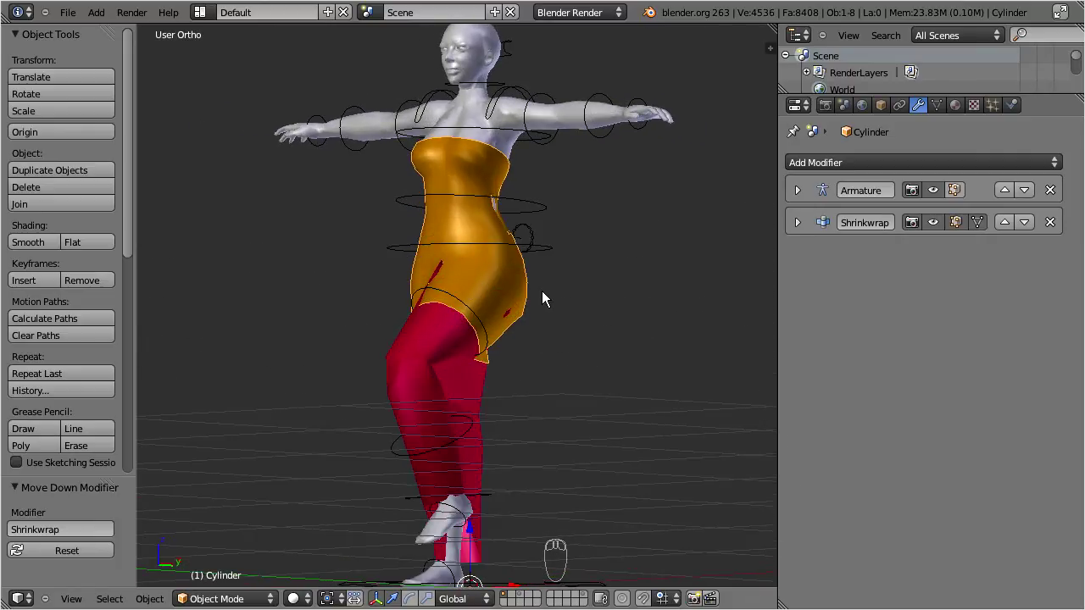
right_click(585, 116)
key(ctrl+Tab)
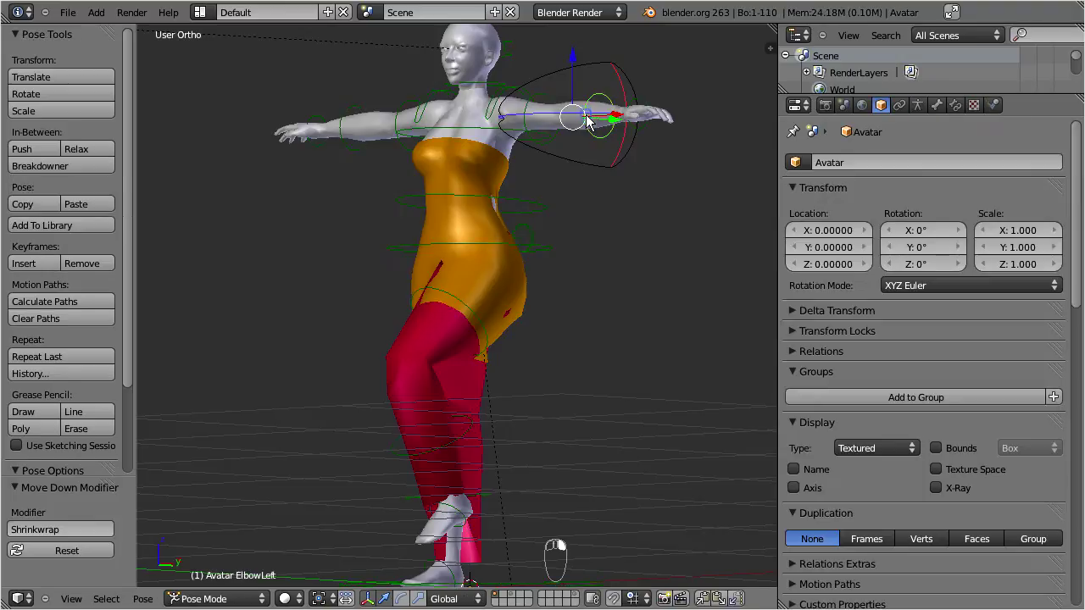
key(g)
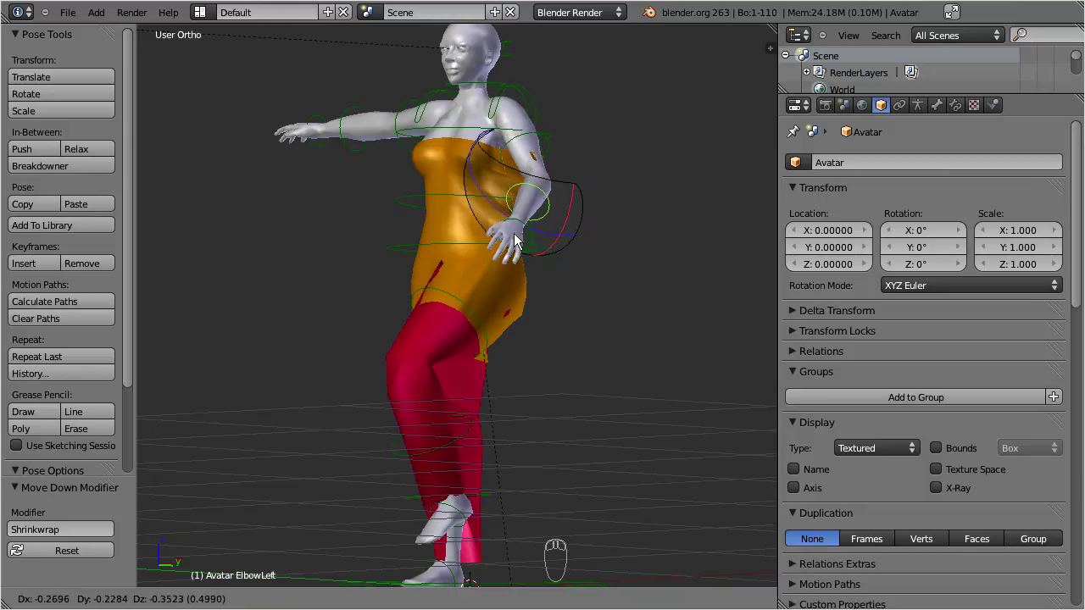
click(508, 246)
Pose the avatar's right arm down by moving the right wrist bone about 0.56 in X, -0.09 in Y and -0.55 in Z
middle_drag(509, 246, 593, 255)
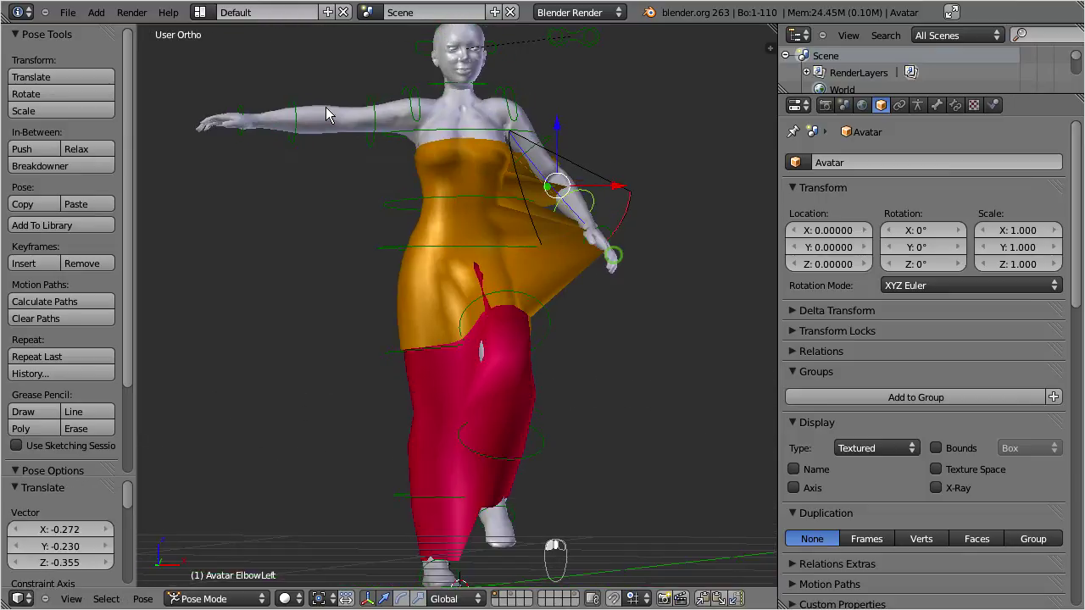
right_click(240, 139)
key(g)
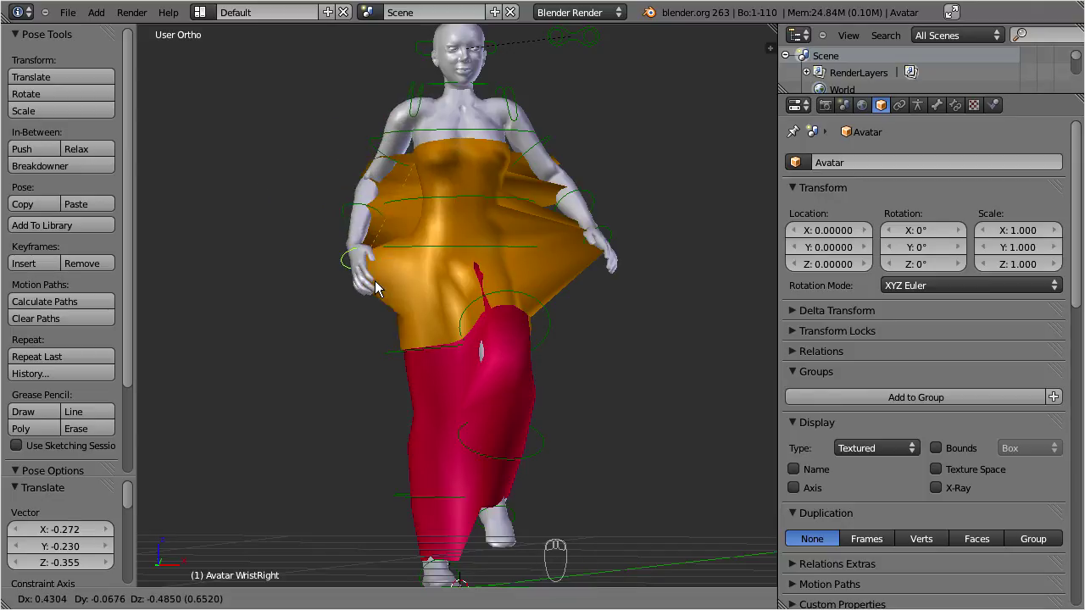
click(410, 307)
middle_drag(478, 256, 559, 214)
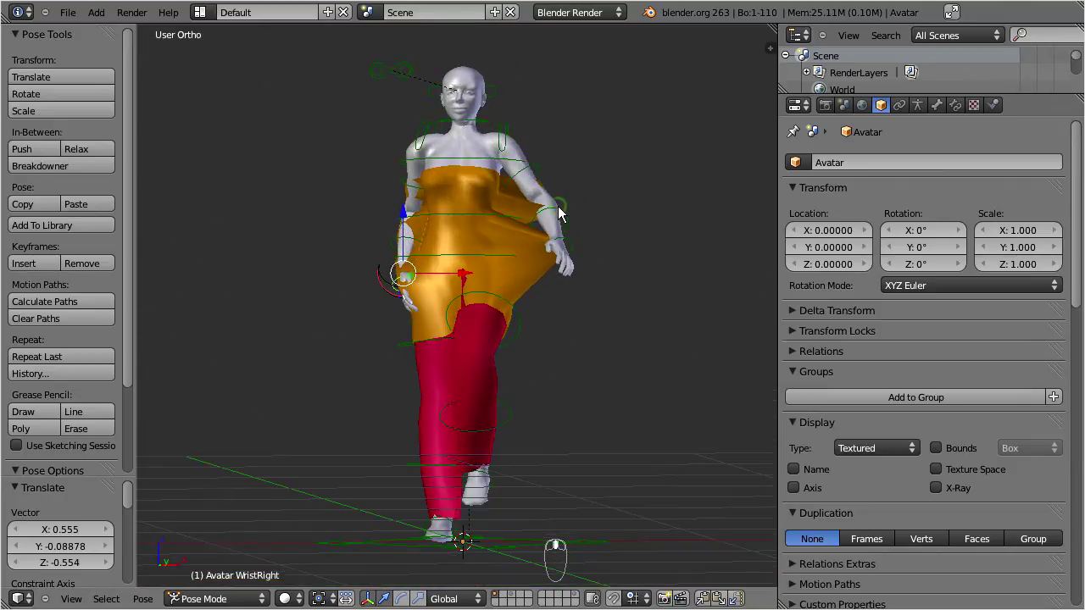
Clear the pose rotation of all the avatar's bones and return the armature to Object Mode
key(a)
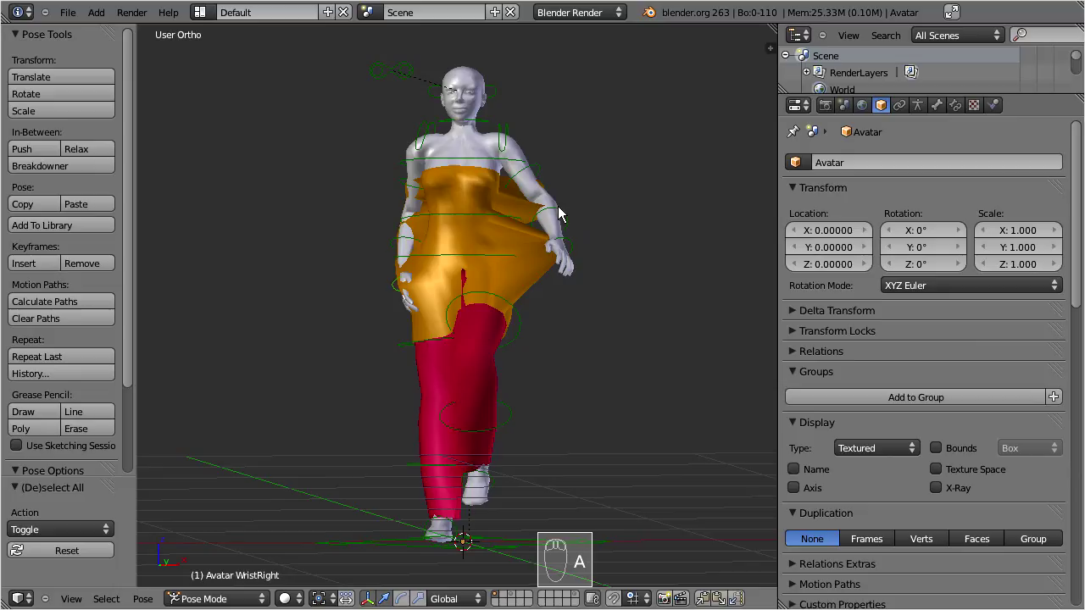
key(a)
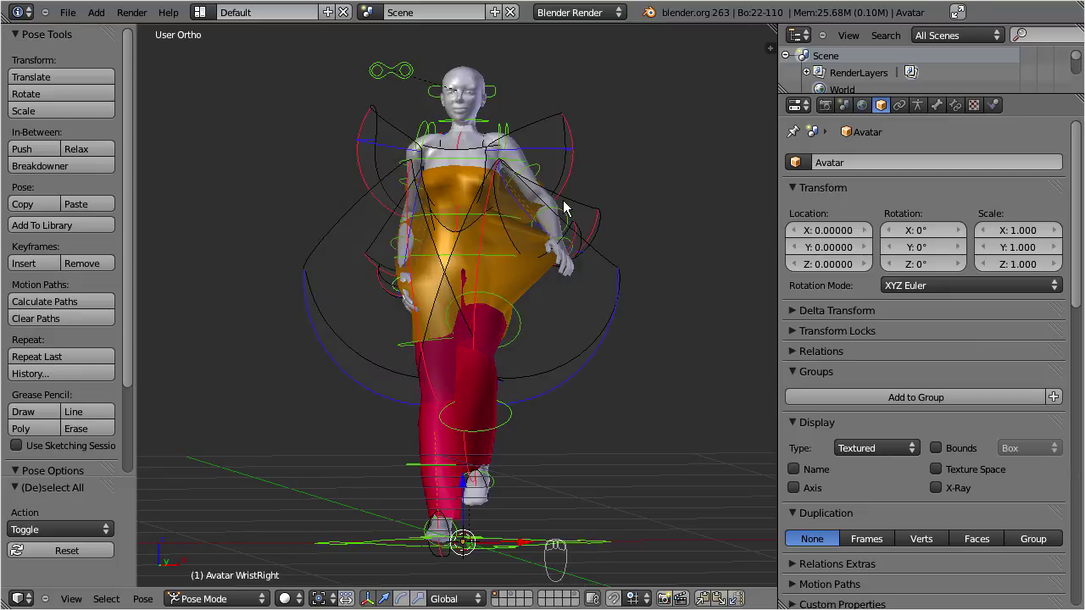
key(alt+r)
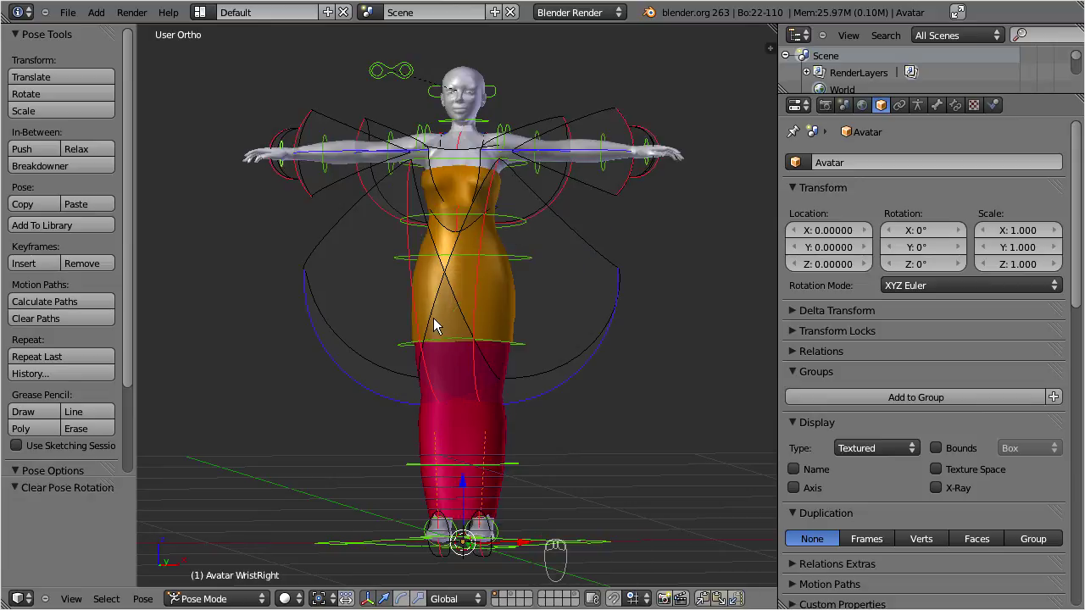
click(250, 597)
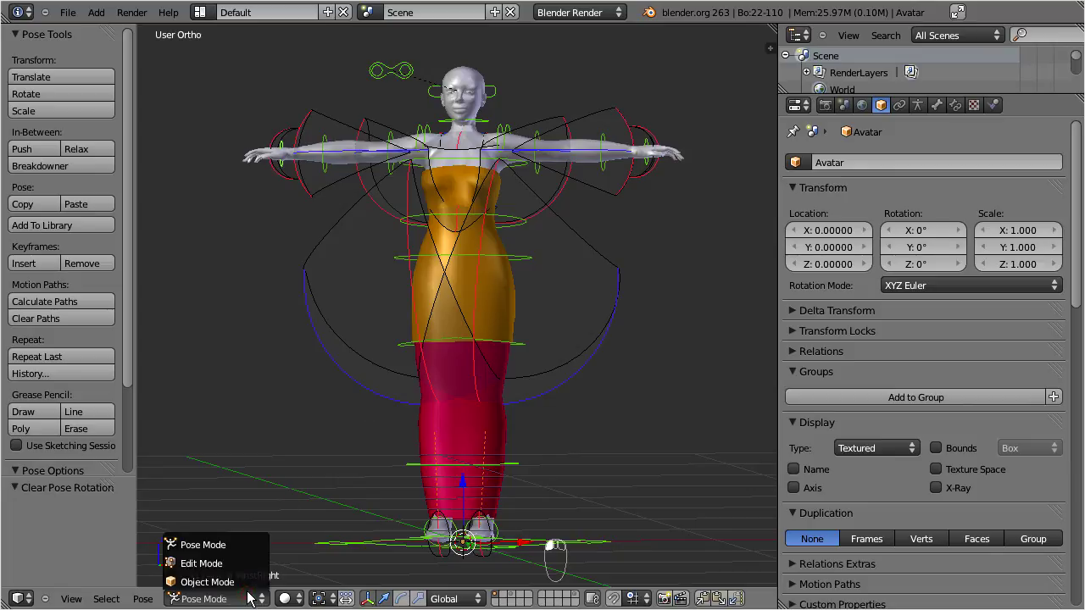
click(250, 585)
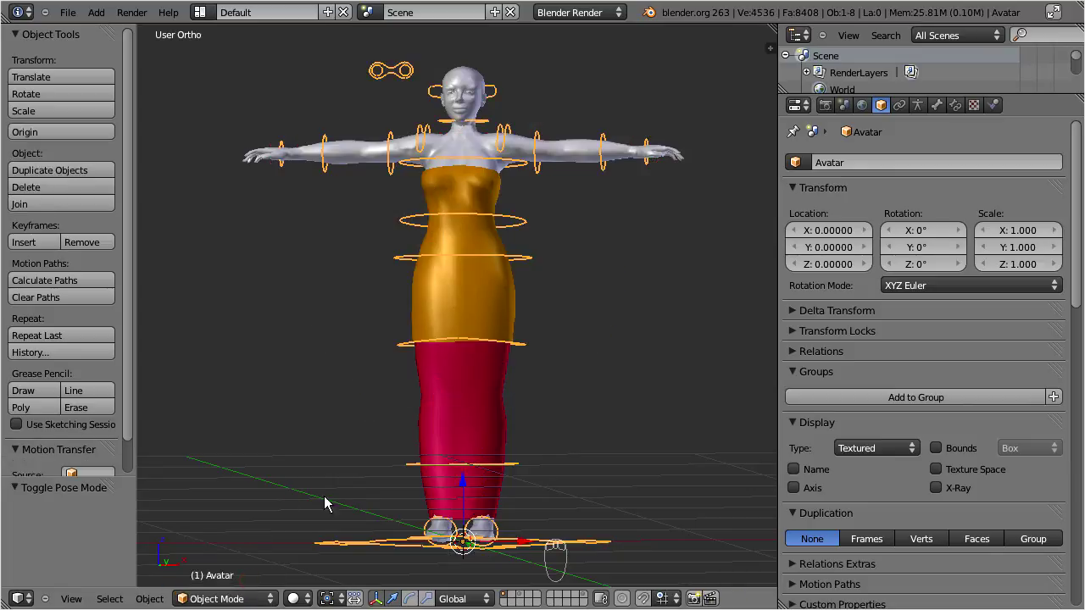
Create linked duplicates of the skirt mesh and the upper body mesh, leaving both copies in place
middle_drag(474, 263, 504, 267)
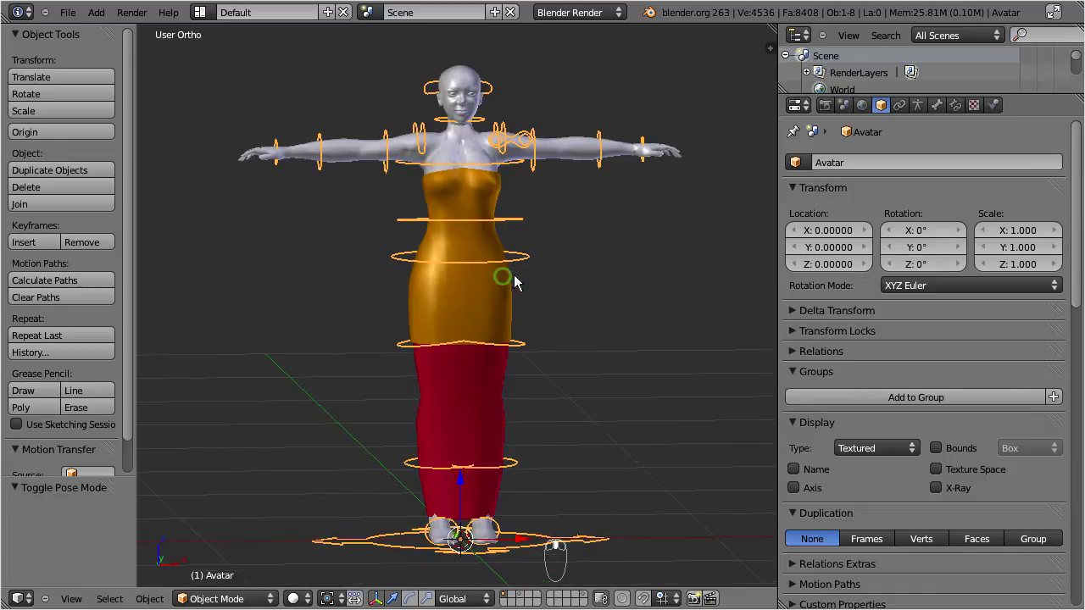
right_click(471, 396)
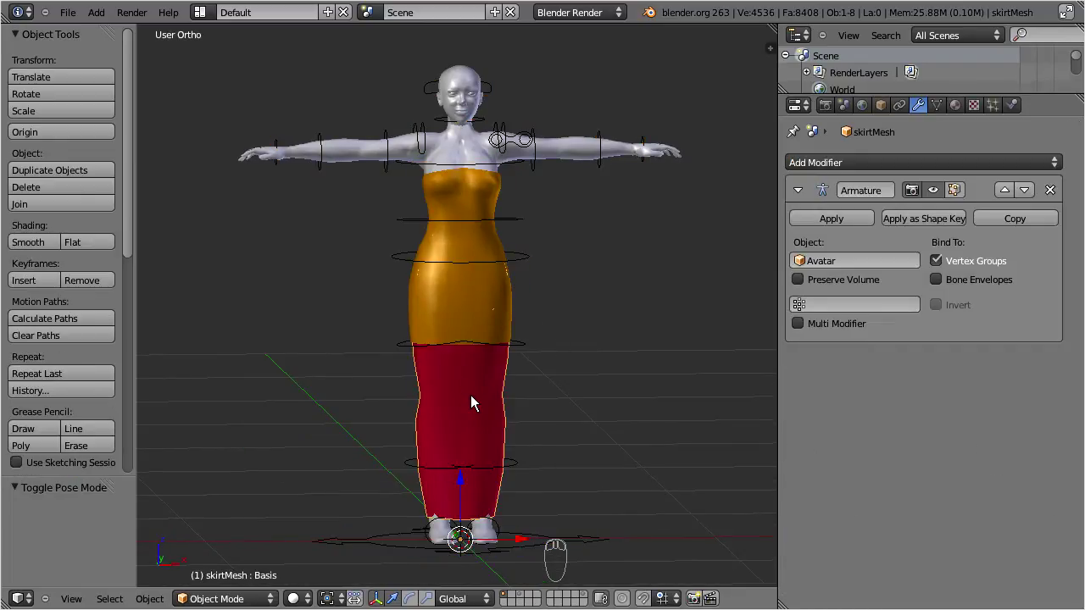
key(alt+d)
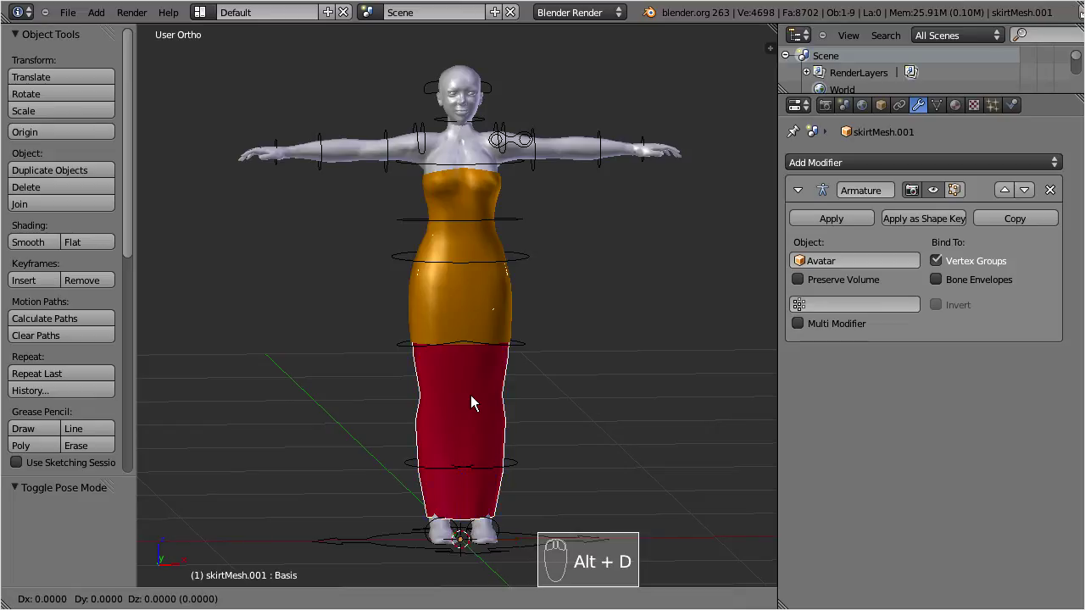
right_click(470, 395)
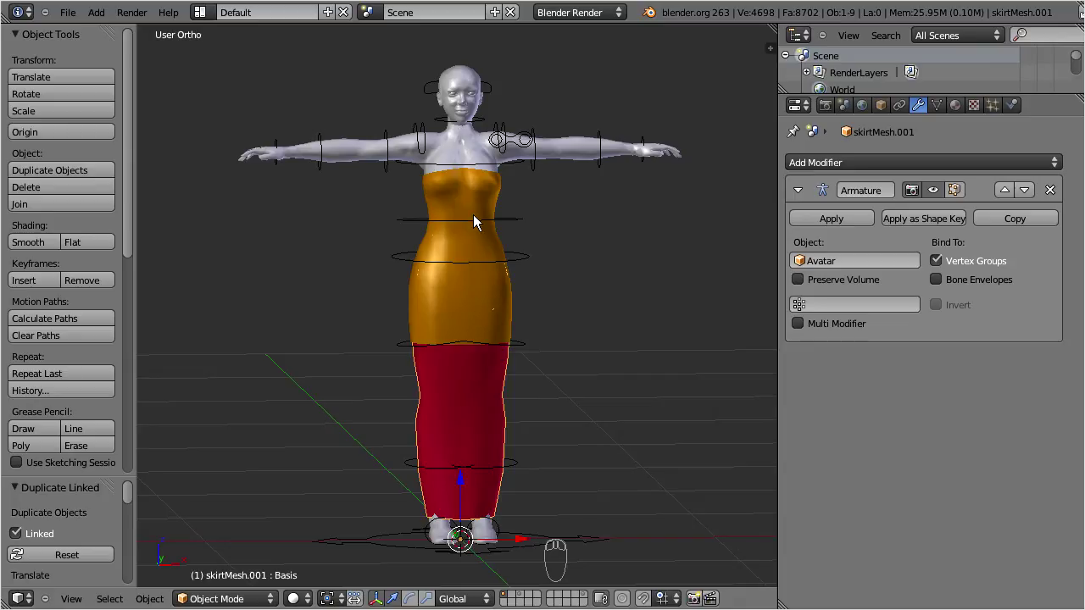
right_click(463, 146)
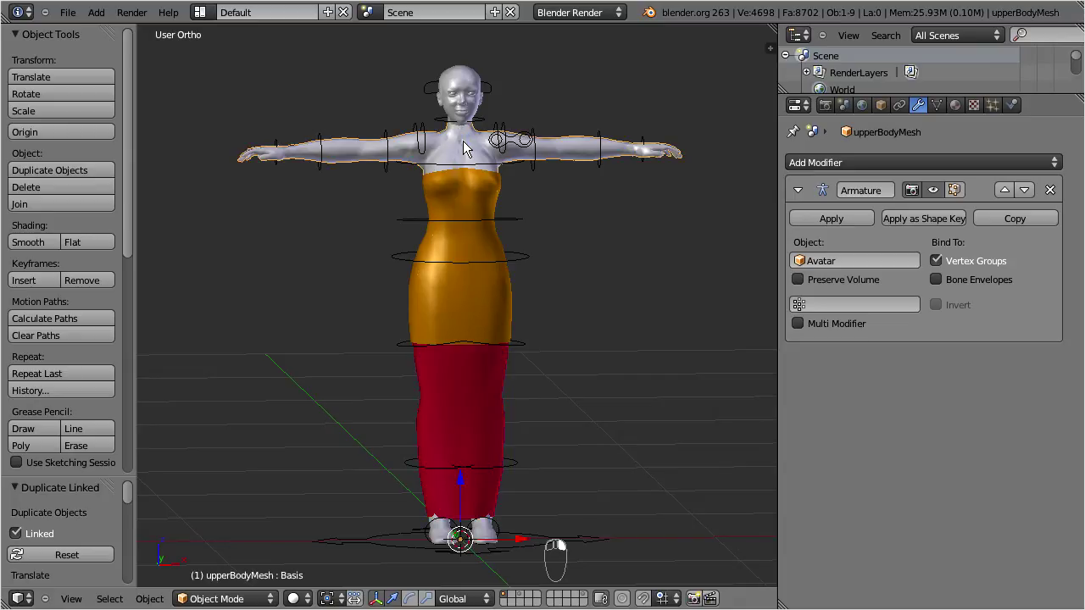
key(alt+d)
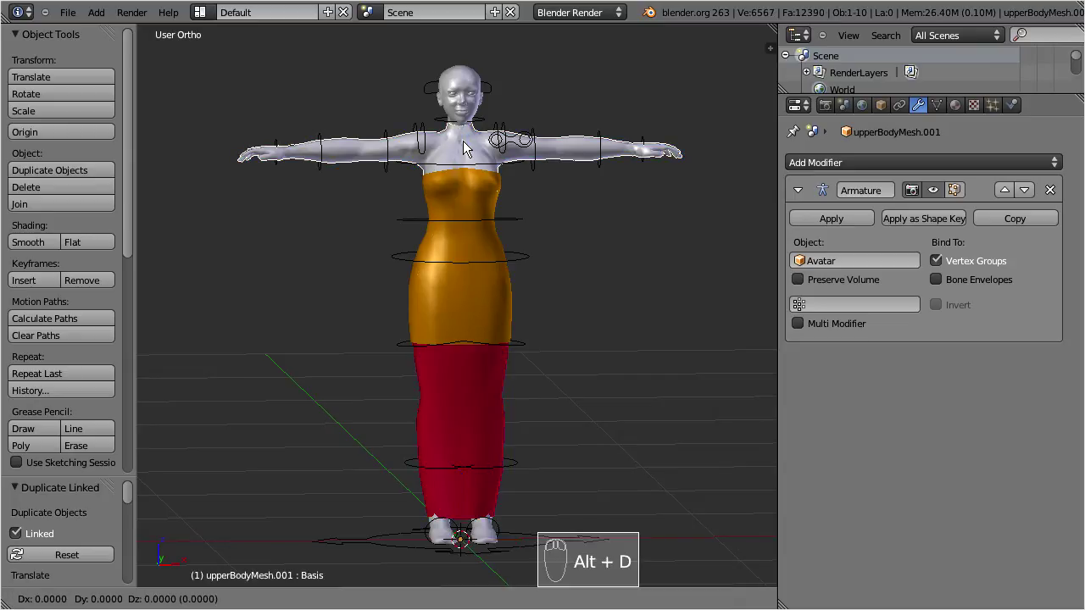
click(463, 141)
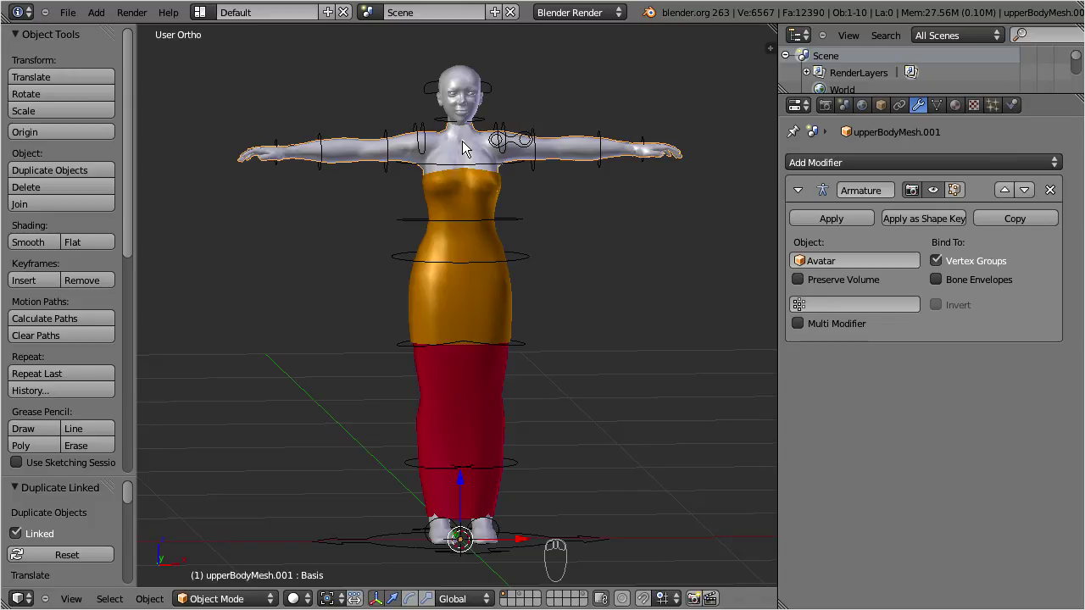
Move the duplicated upper body mesh and the duplicated skirt mesh to the second layer
key(m)
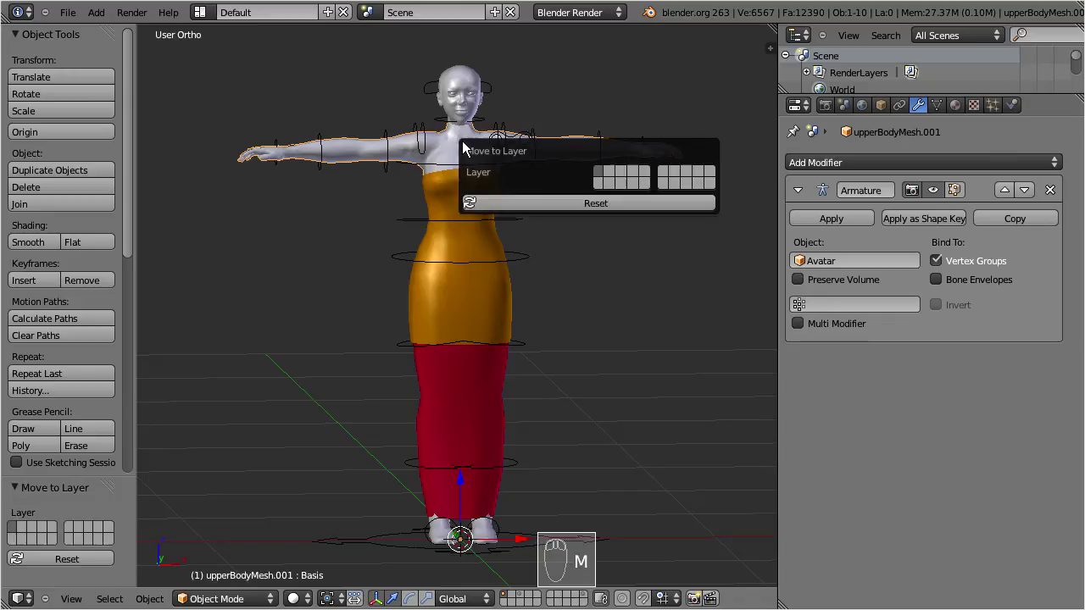
click(608, 173)
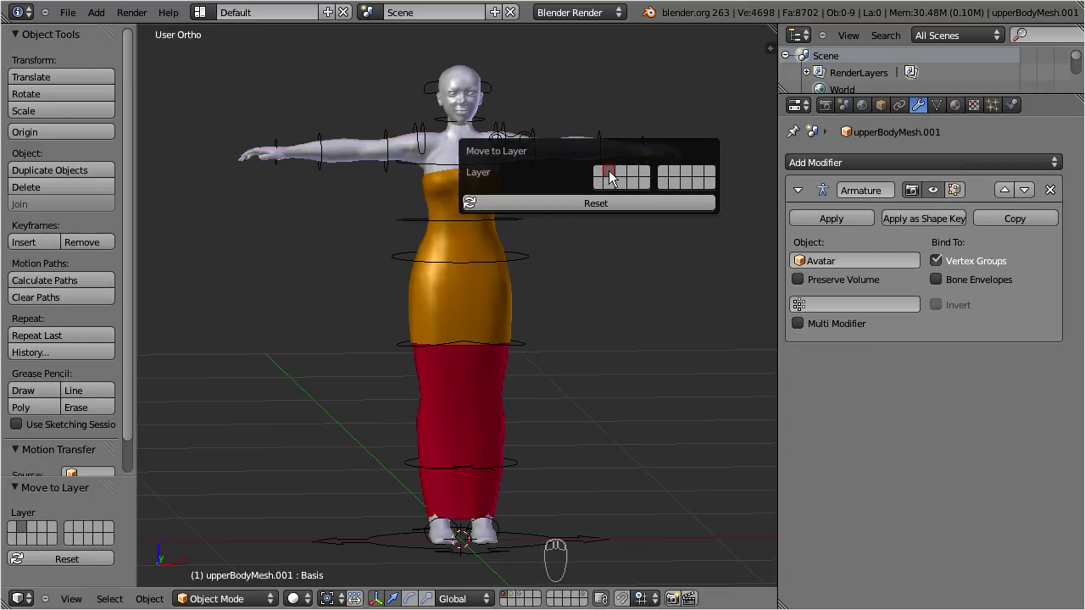
right_click(465, 410)
click(465, 410)
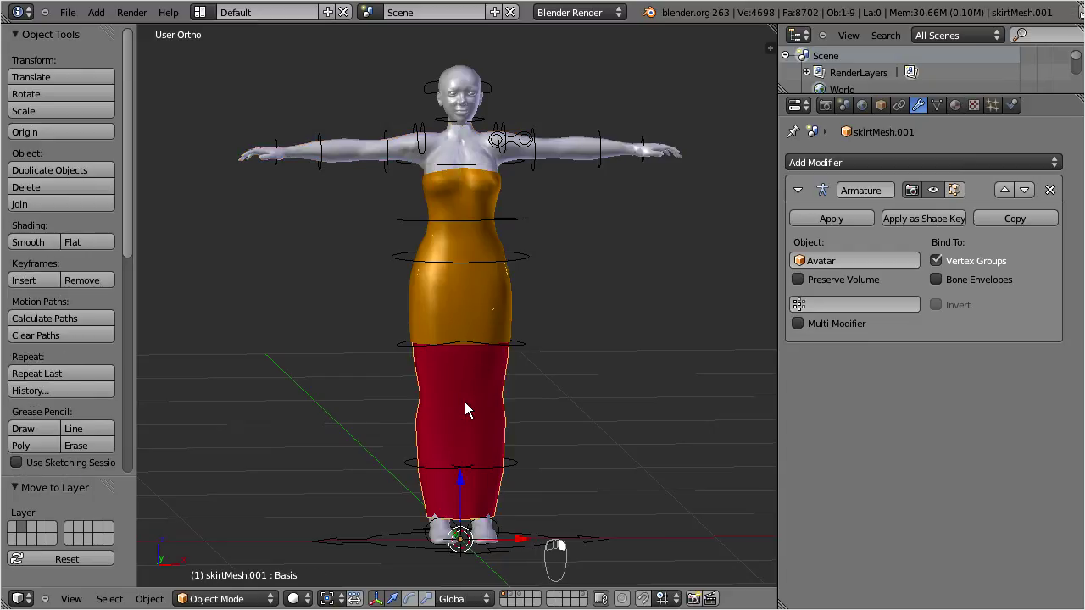
key(m)
click(611, 432)
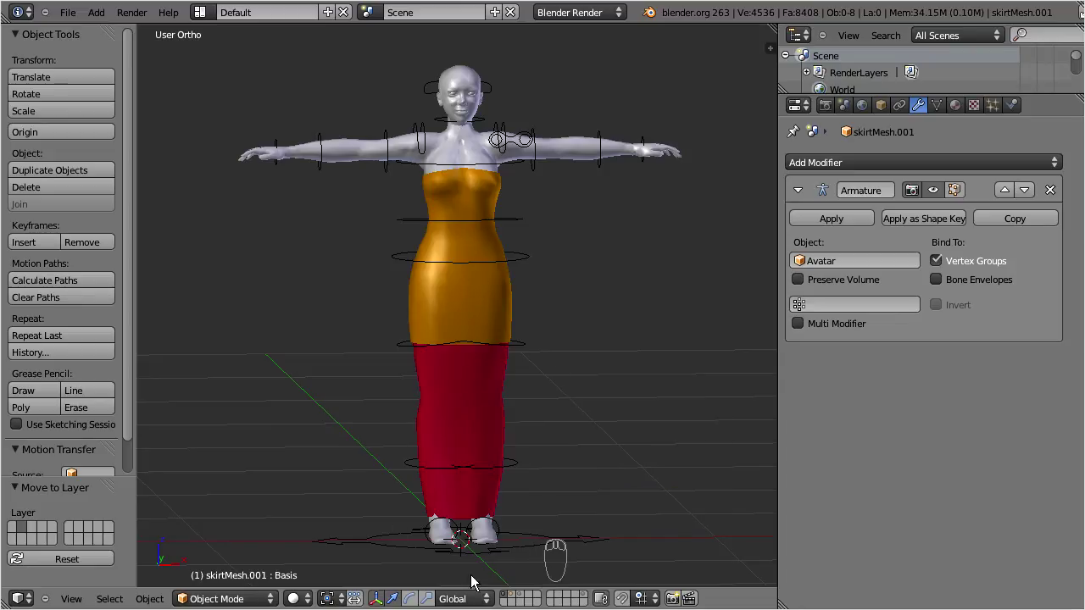
Show only the second layer and remove the Armature modifier from both the skirt and upper body duplicates
click(511, 599)
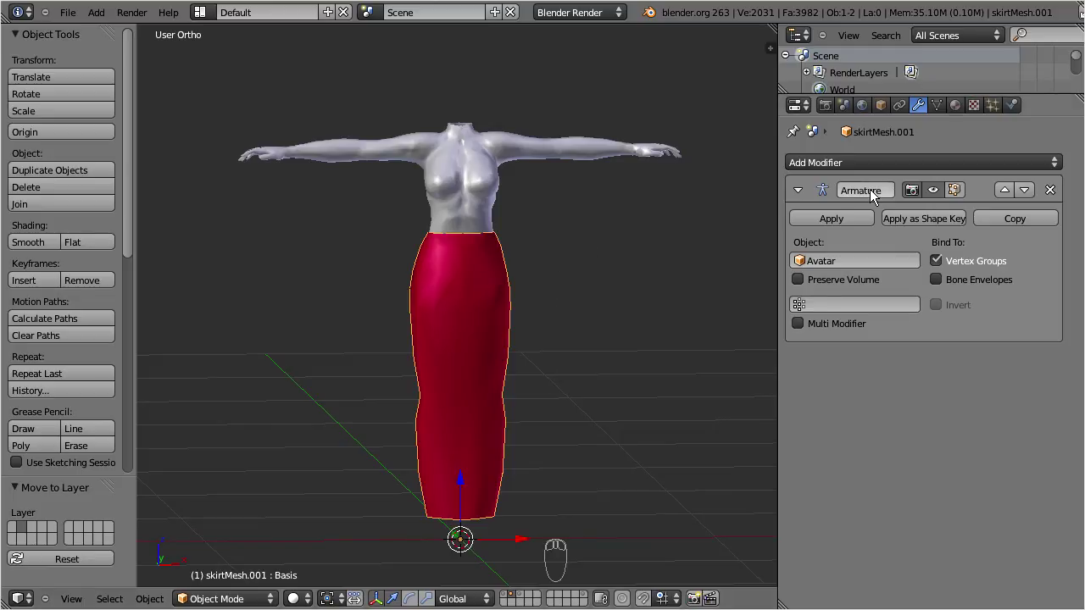
click(1050, 190)
right_click(467, 182)
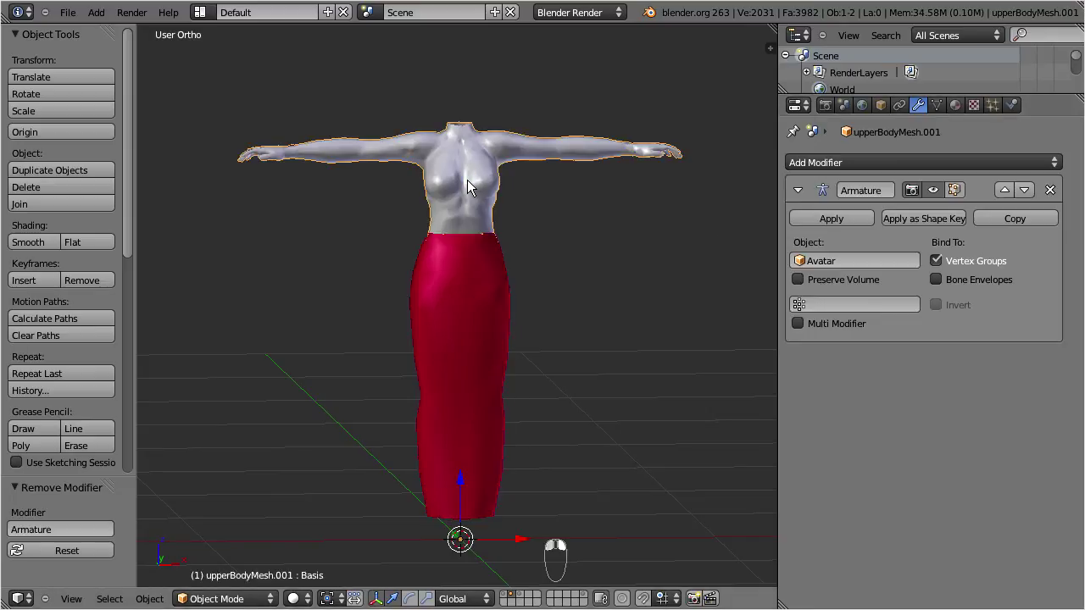
click(1050, 191)
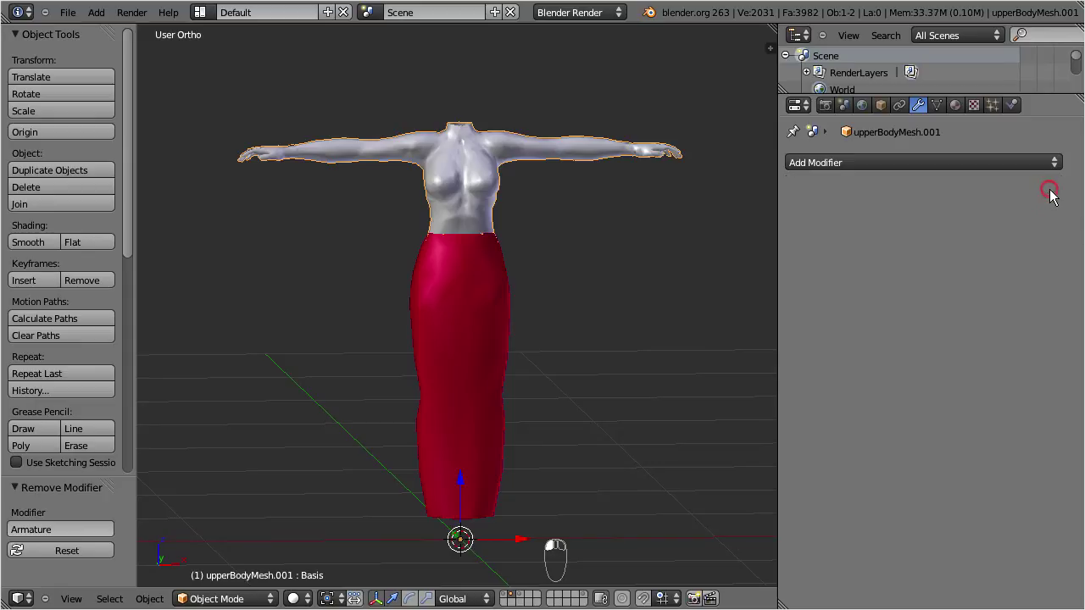
middle_drag(575, 315, 545, 298)
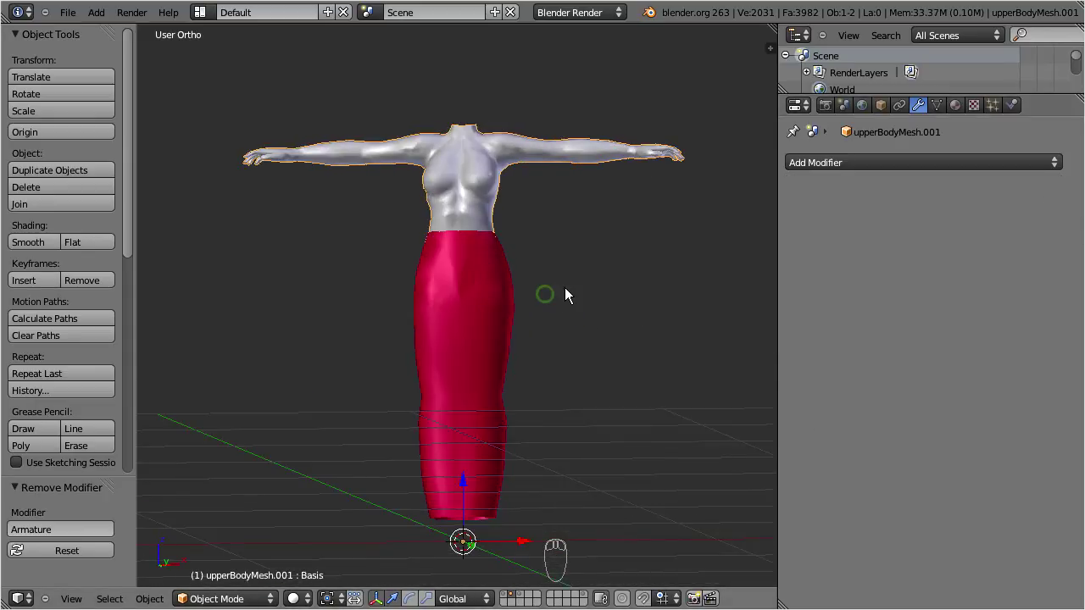
Show the first and second layers together and put the Avatar armature into Pose Mode
click(505, 598)
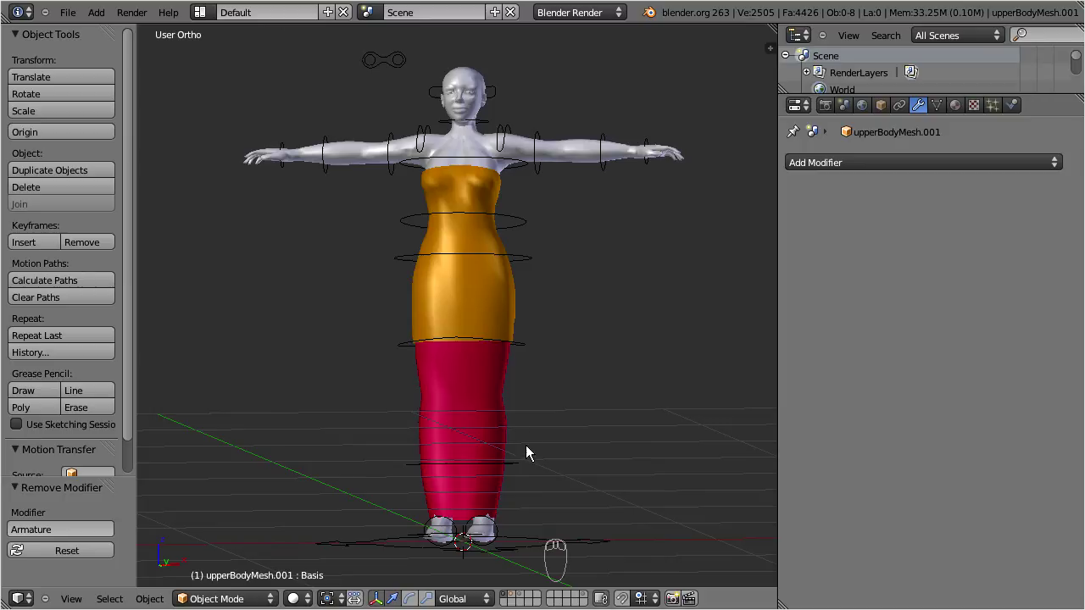
shift+click(509, 597)
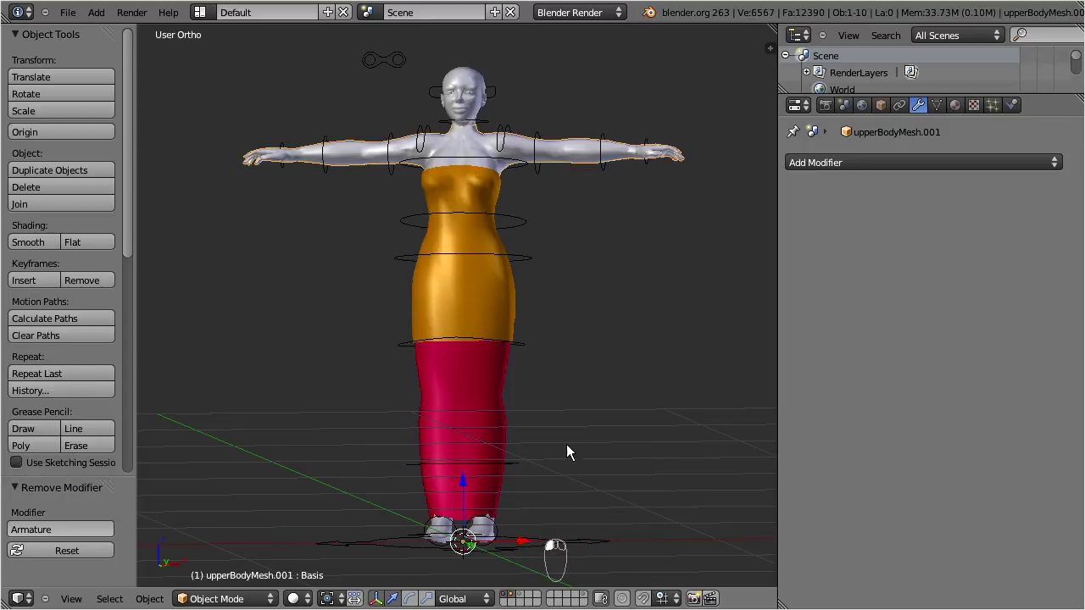
right_click(646, 150)
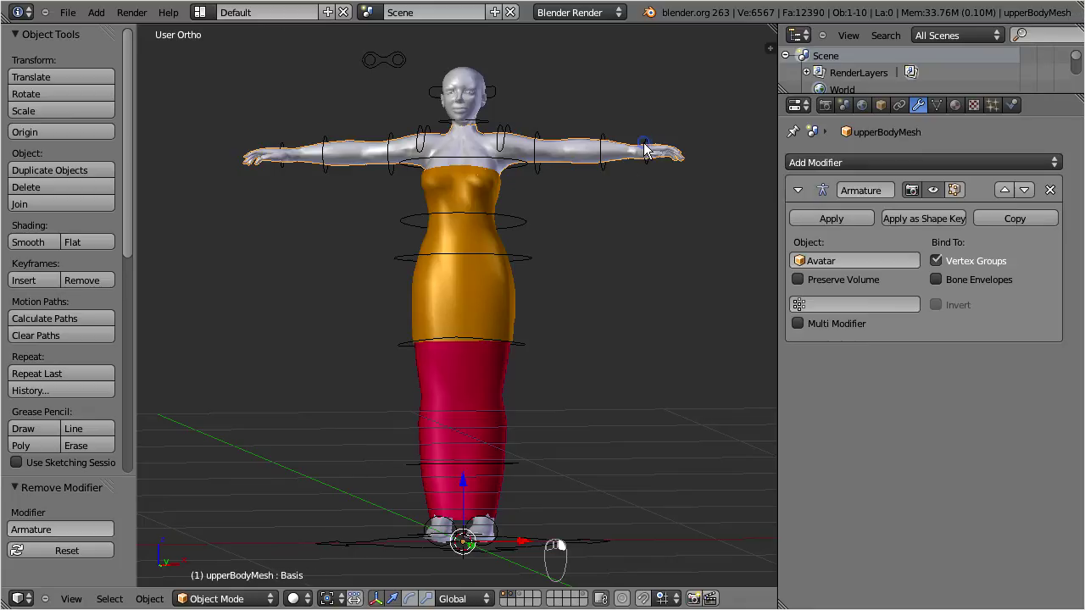
right_click(644, 146)
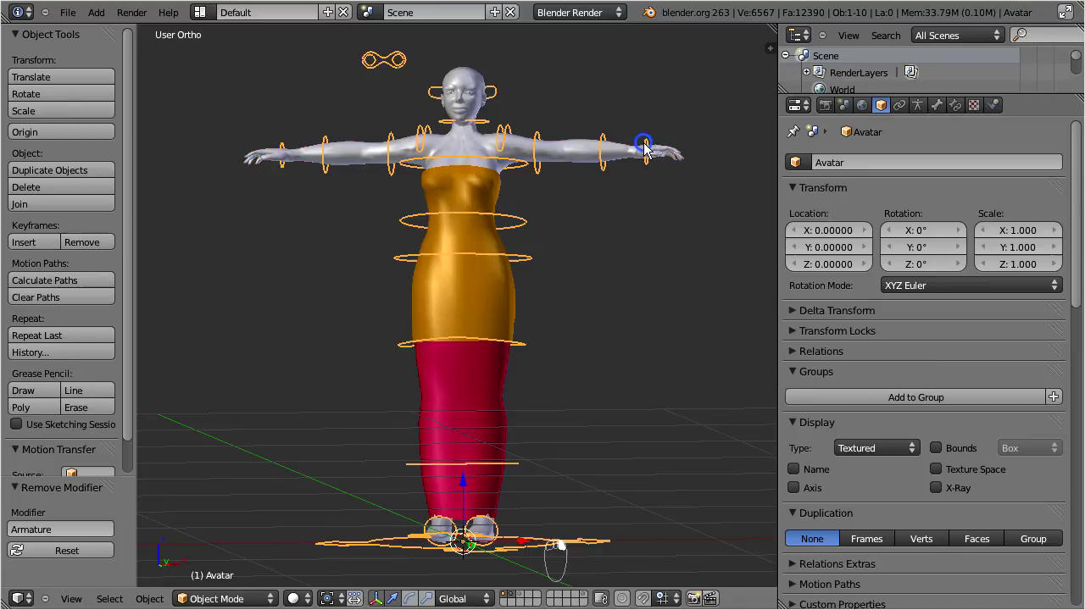
click(236, 598)
click(224, 546)
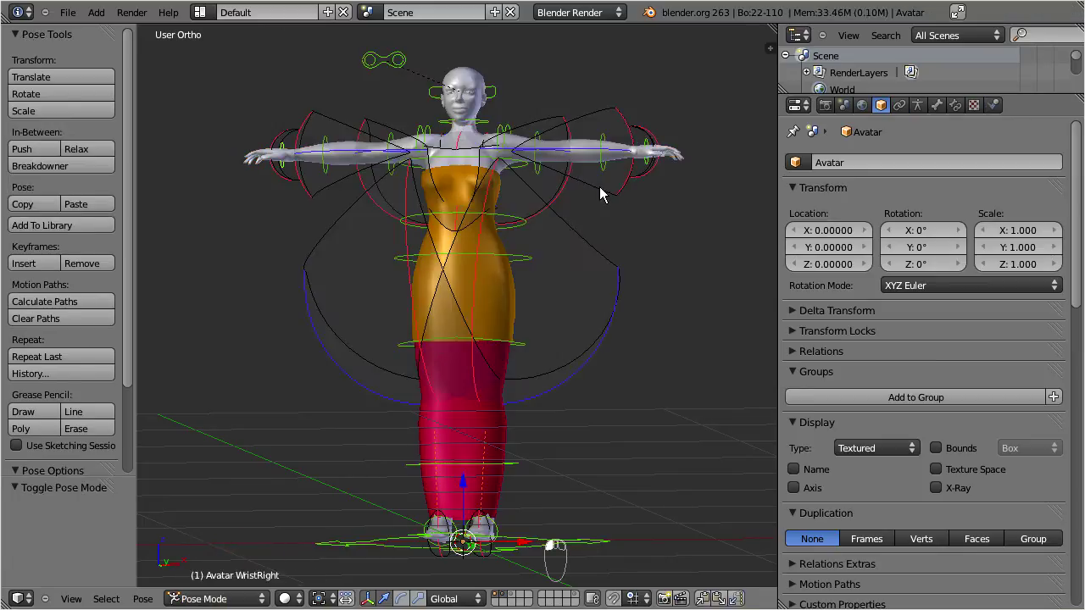
Lower both arms: move the left wrist bone about -0.57 X, -0.06 Y, -0.47 Z and the right wrist 0.43 X, 0.10 Y, -0.55 Z
right_click(643, 160)
key(g)
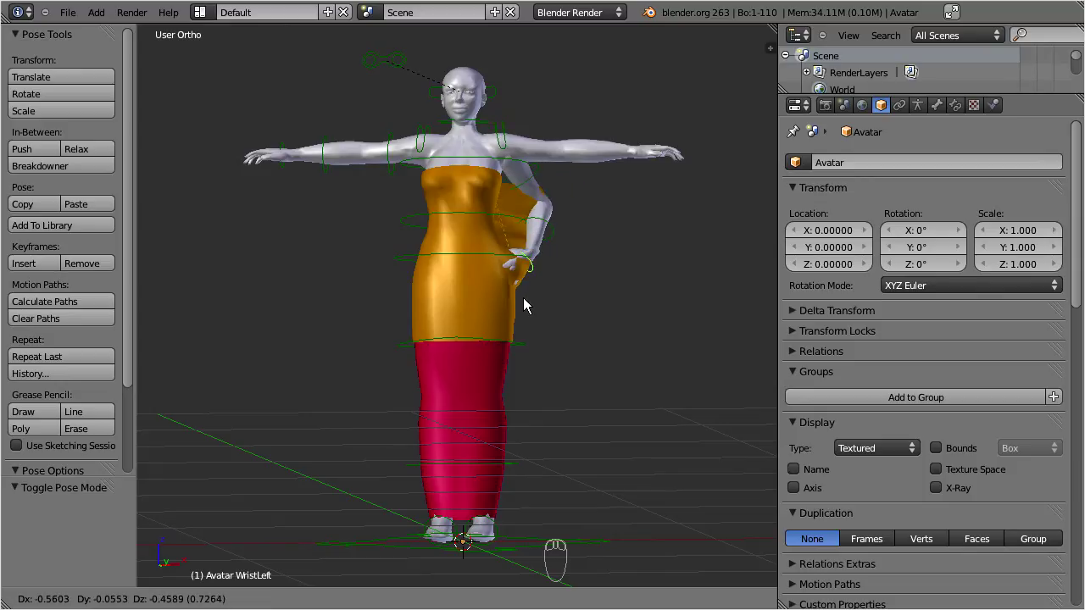
click(522, 298)
right_click(283, 167)
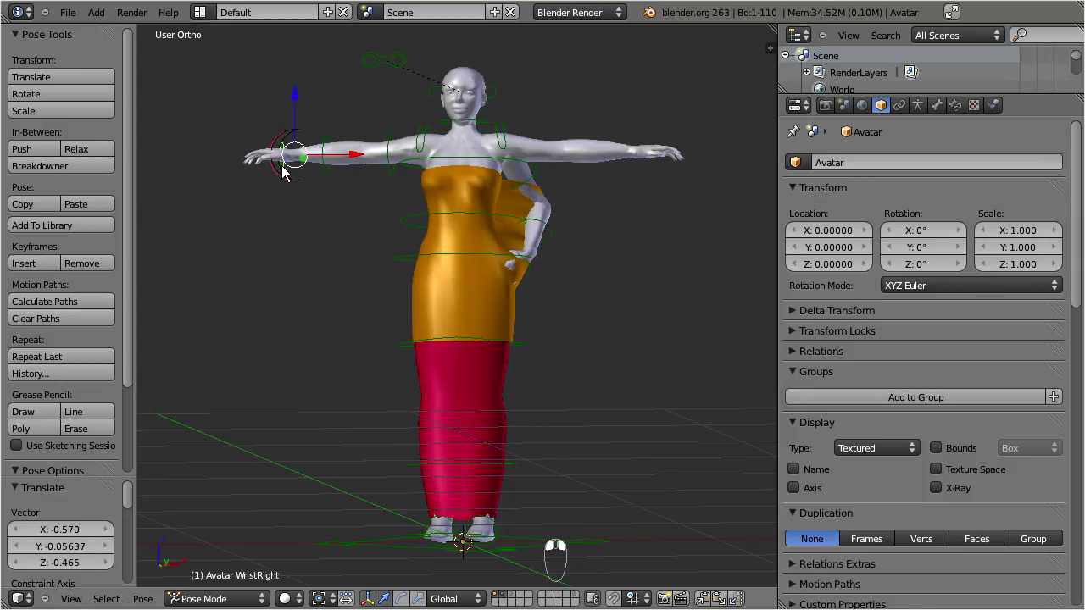
key(g)
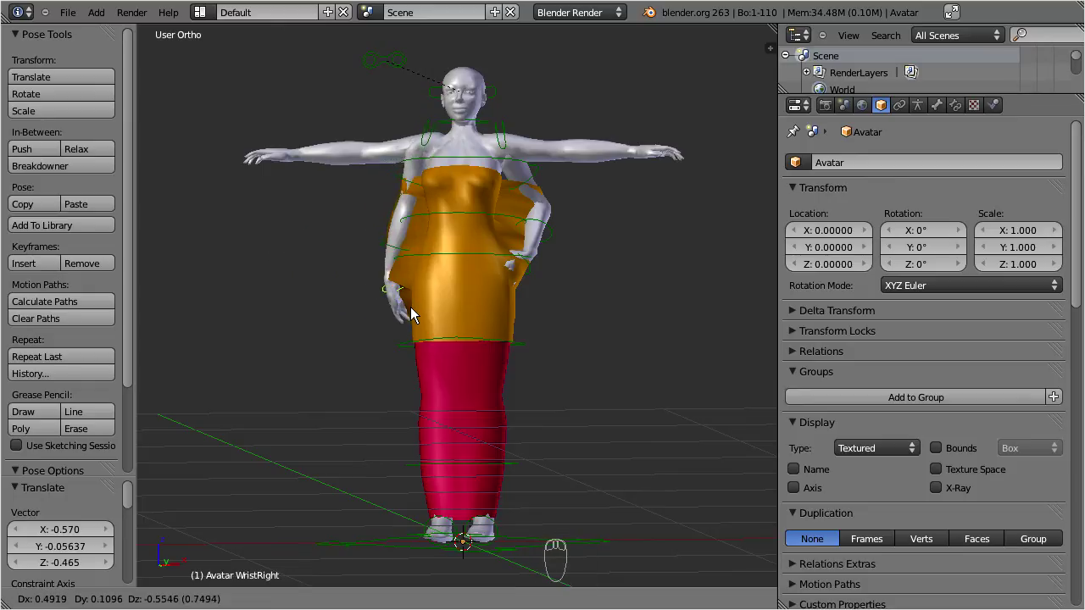
click(390, 311)
Try moving the avatar's left knee bone about -0.22 in X to test how the skirt and dress deform
right_click(513, 467)
key(g)
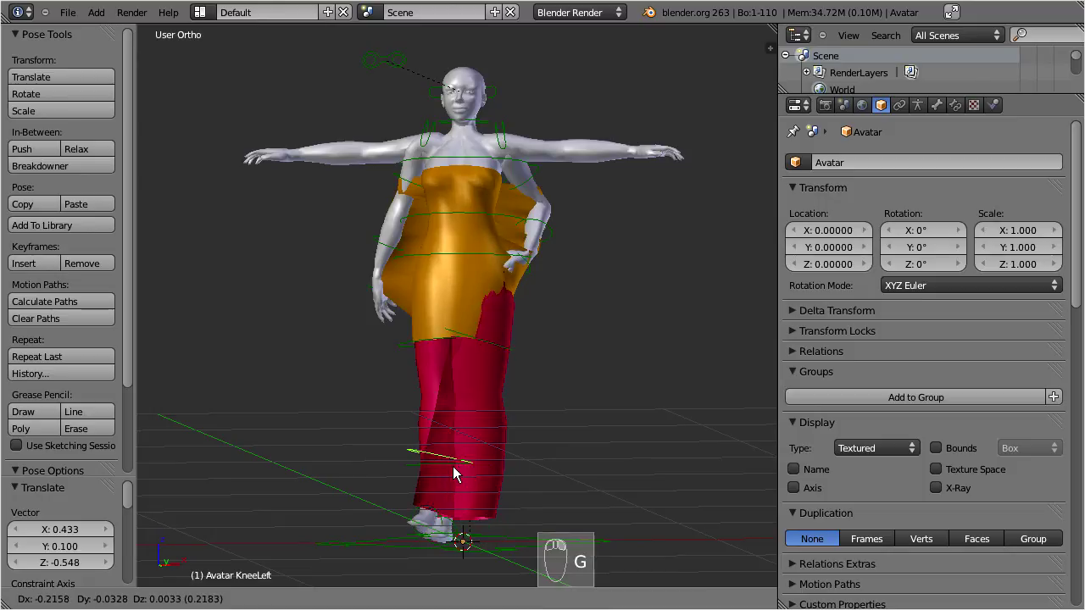
right_click(452, 465)
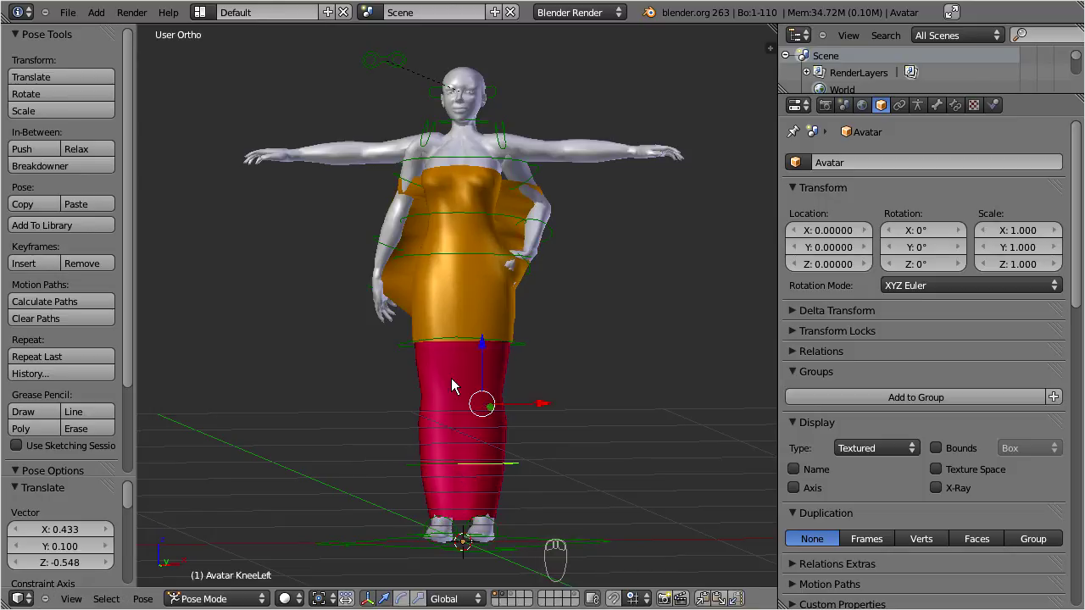
Switch the Avatar armature from Pose Mode back to Object Mode
right_click(399, 276)
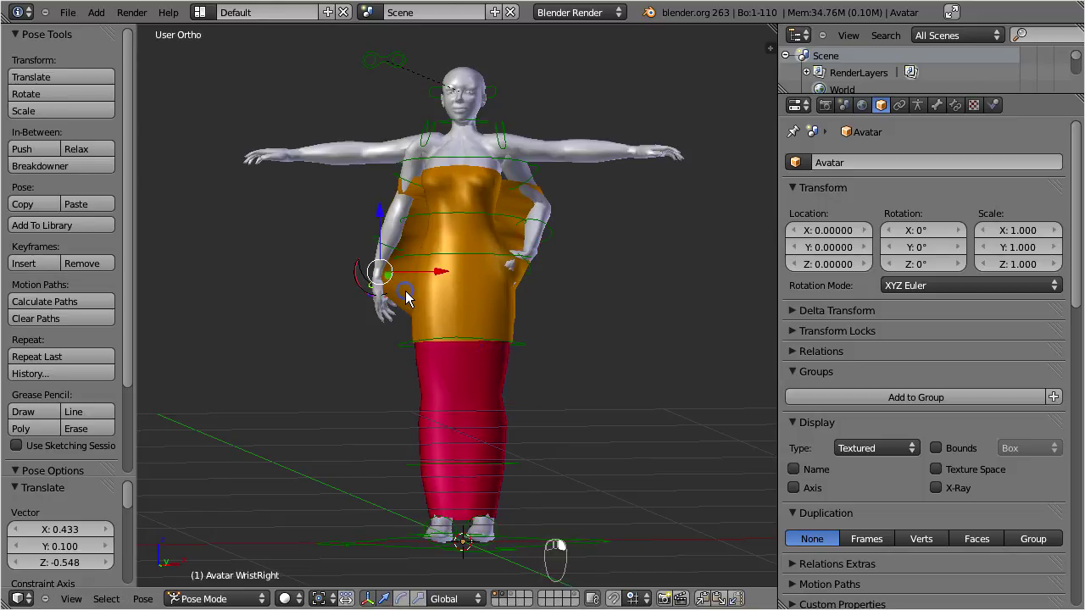
click(251, 598)
click(207, 582)
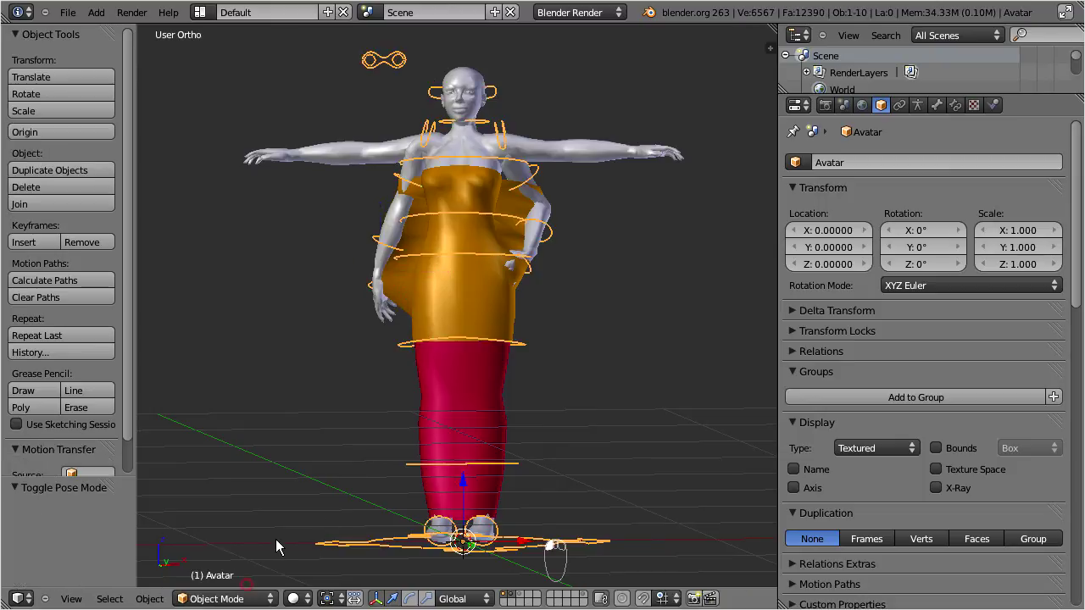
Set the target of the dress cylinder's Shrinkwrap modifier to skirtMesh.001
right_click(401, 290)
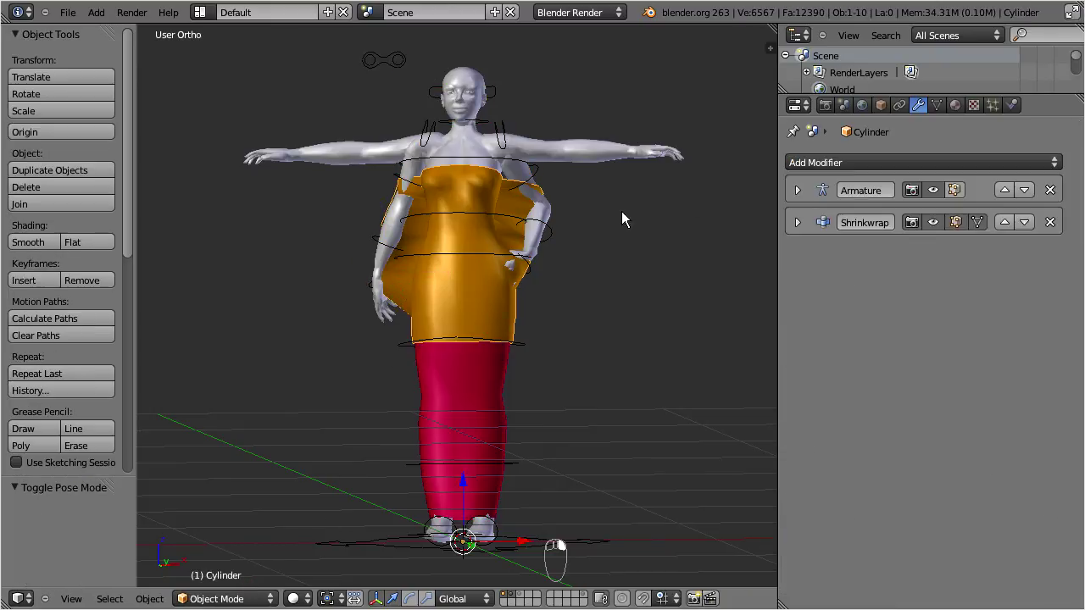
click(798, 222)
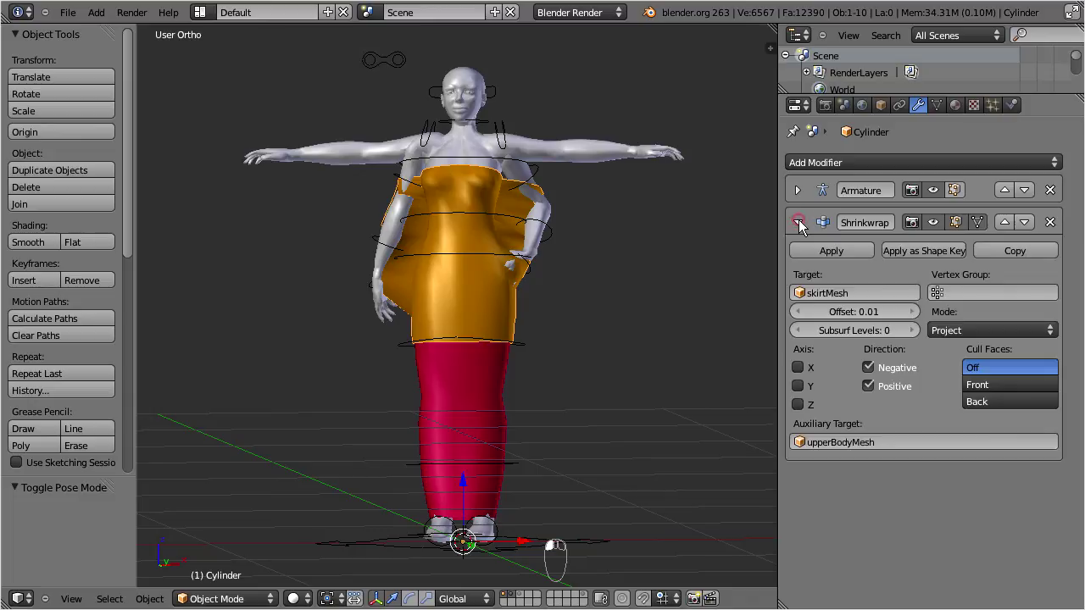
click(810, 293)
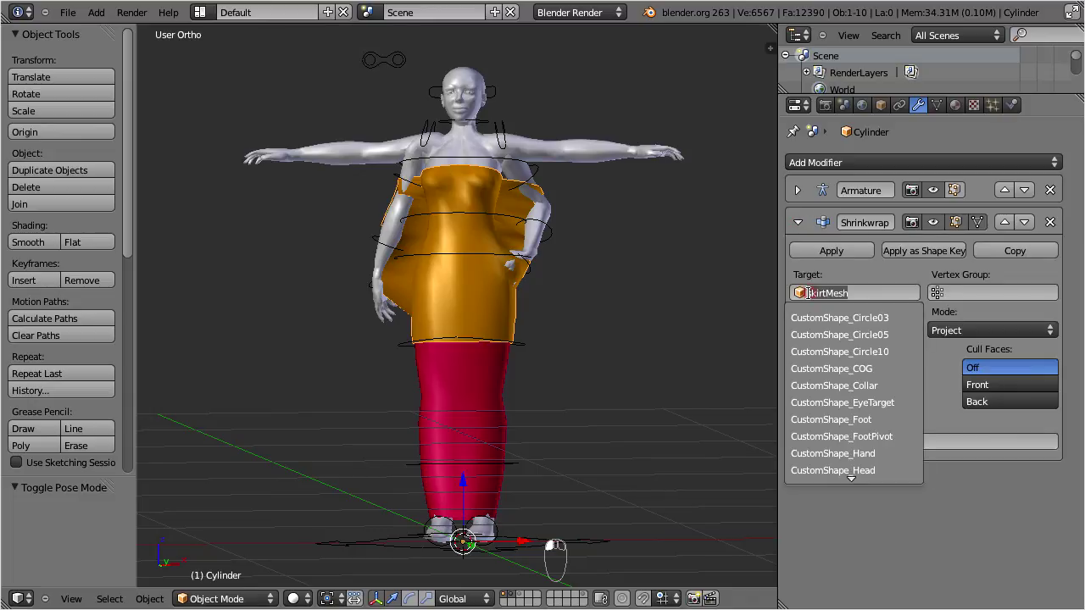
scroll(822, 470, down, 8)
scroll(822, 470, down, 10)
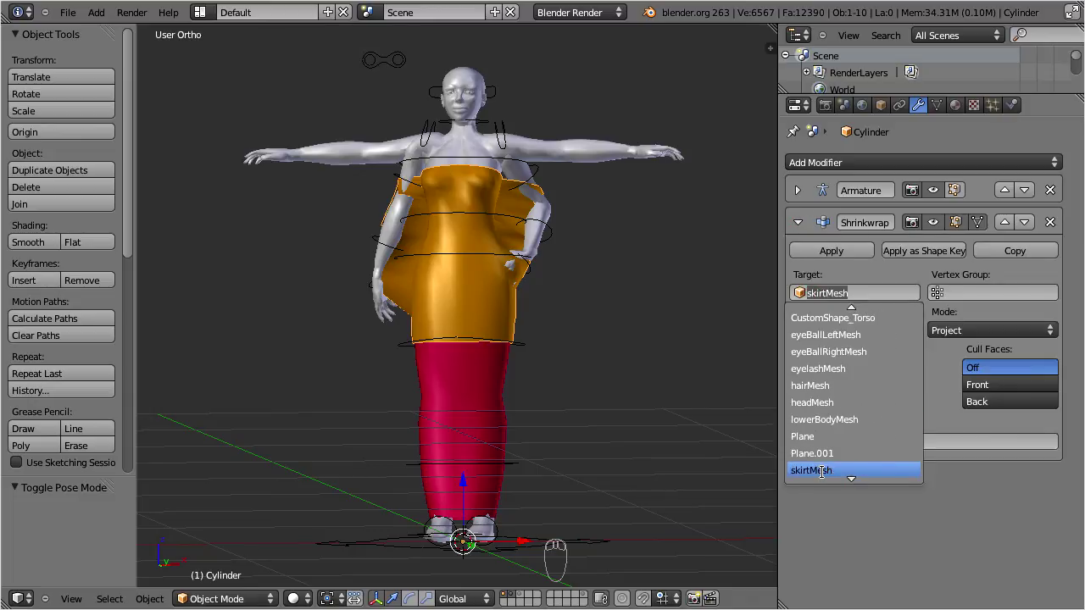
click(844, 437)
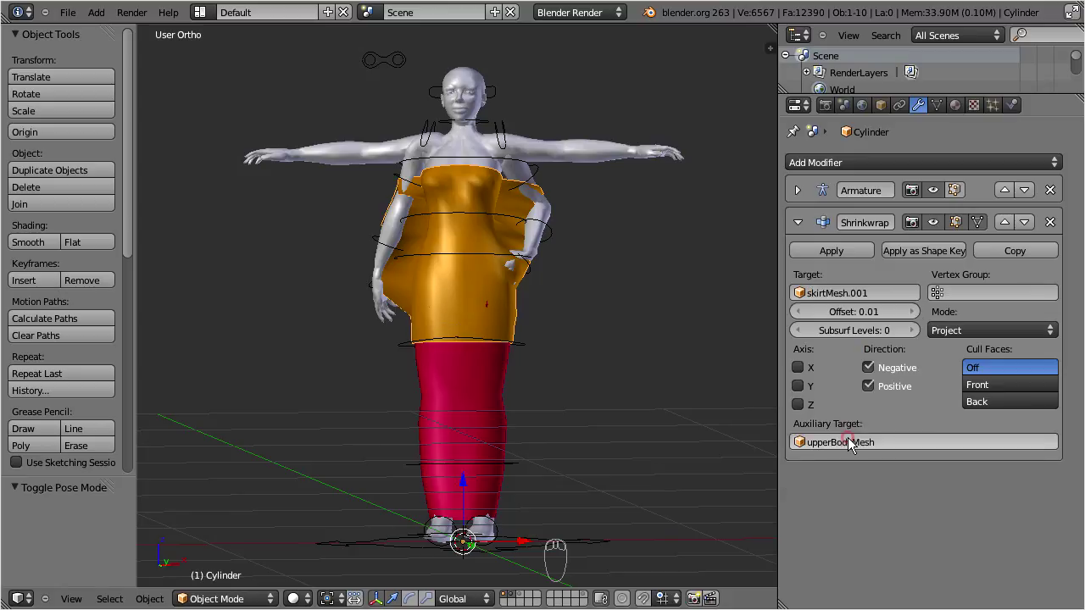
Set the Shrinkwrap modifier's auxiliary target to upperBodyMesh.001 and move the modifier above Armature in the dress's stack
click(824, 444)
scroll(834, 424, down, 20)
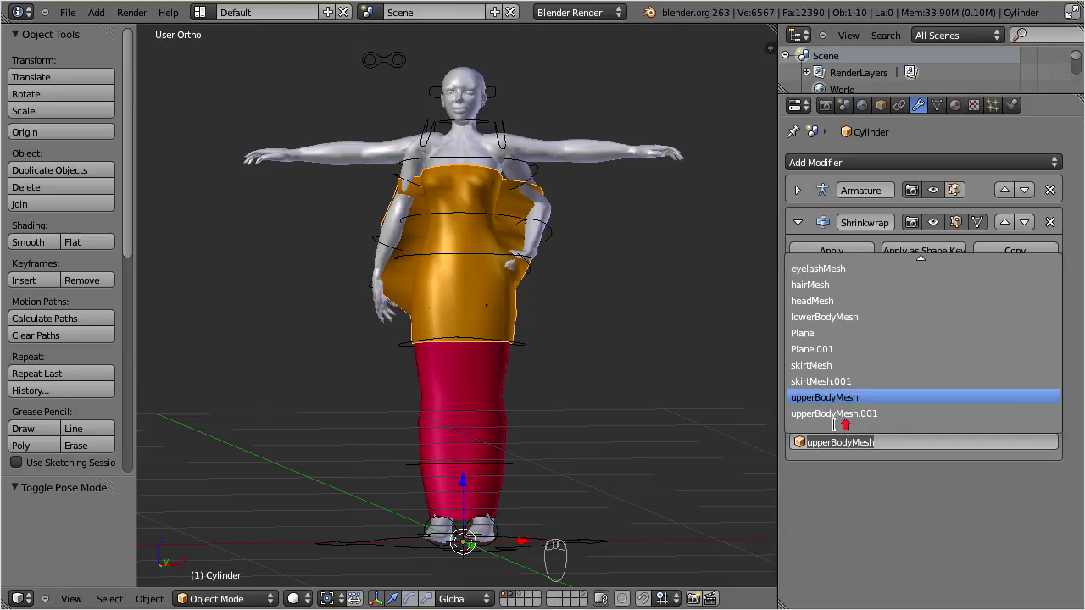
click(834, 414)
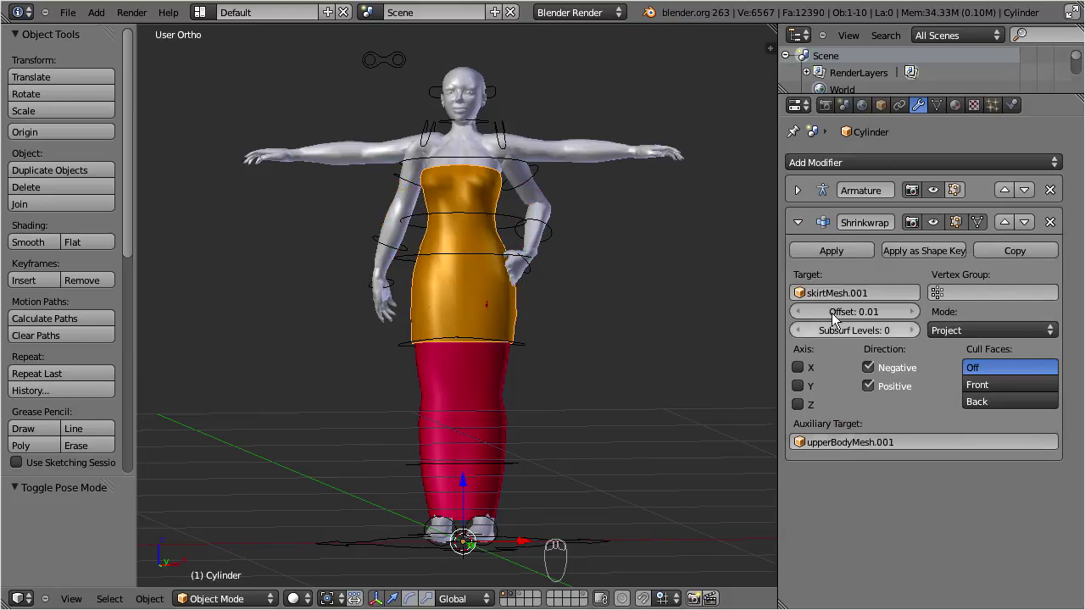
click(800, 222)
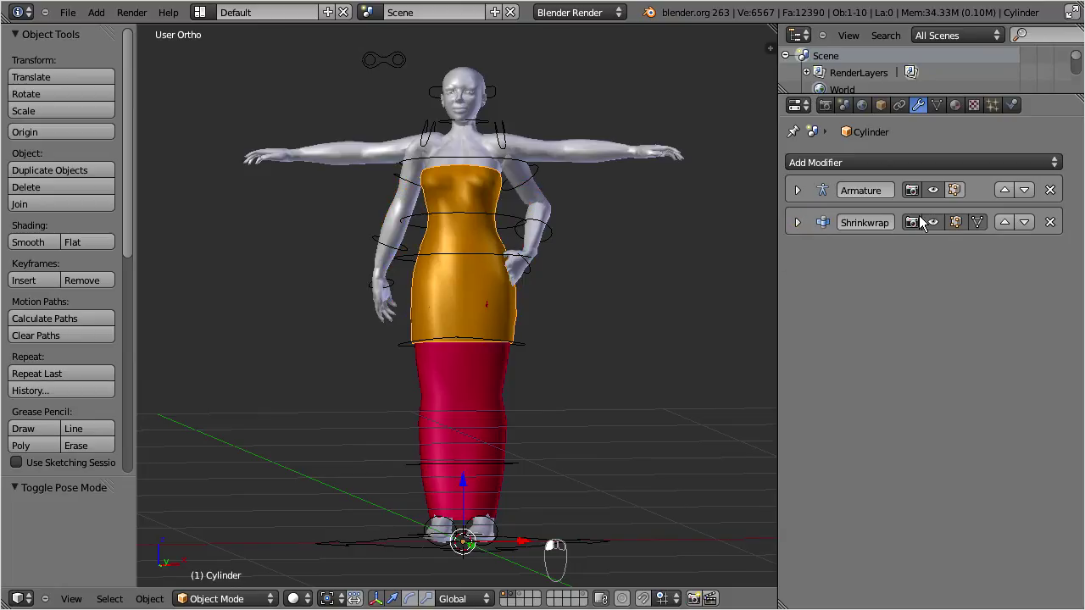
click(1002, 221)
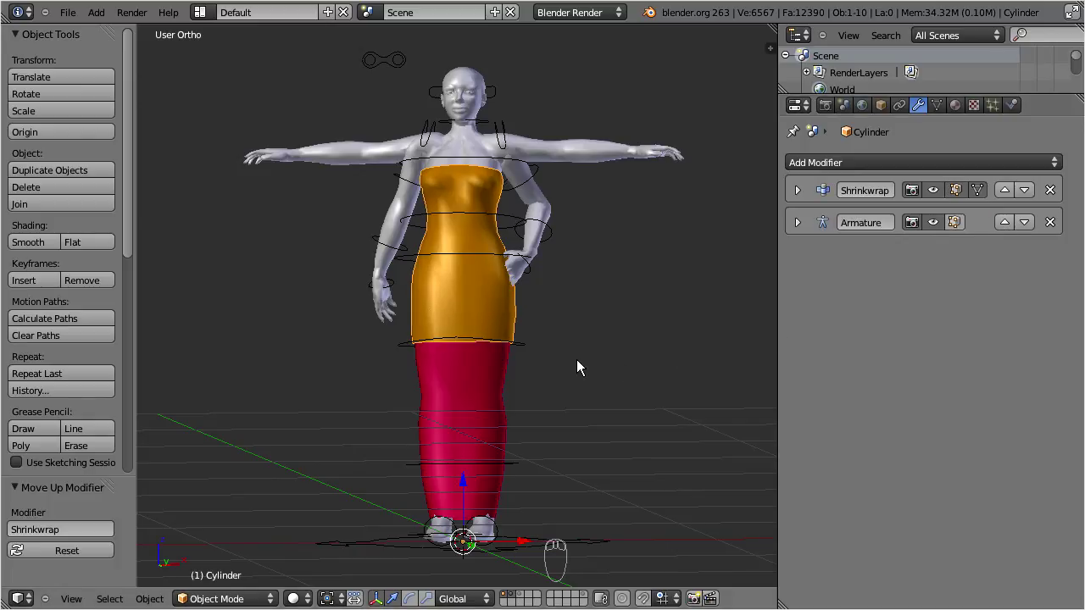
Show only the first layer and hide skirtMesh, leaving the dress on the body
click(504, 598)
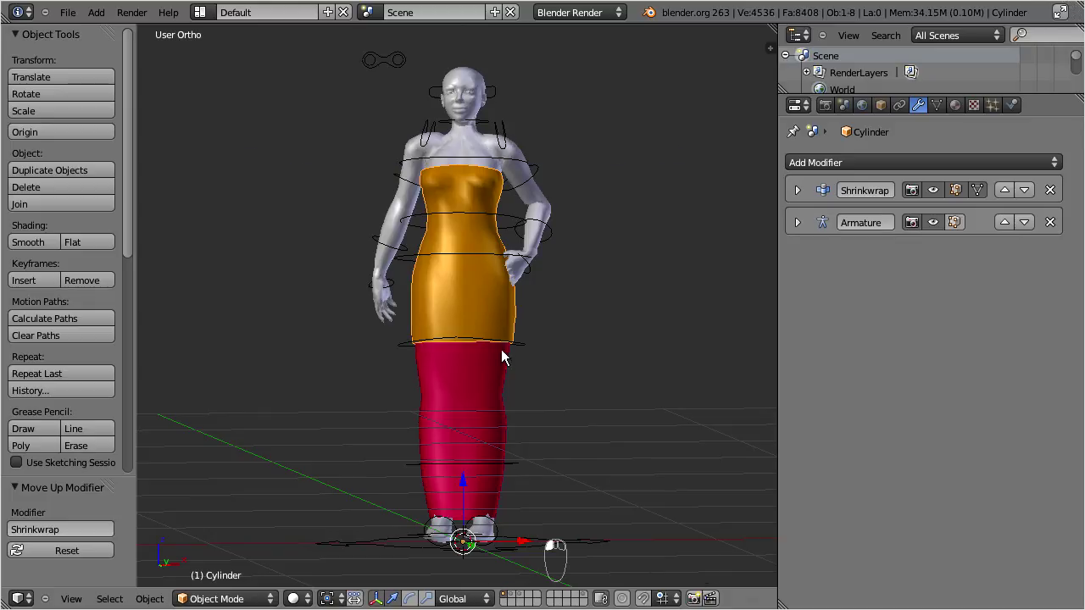
right_click(478, 378)
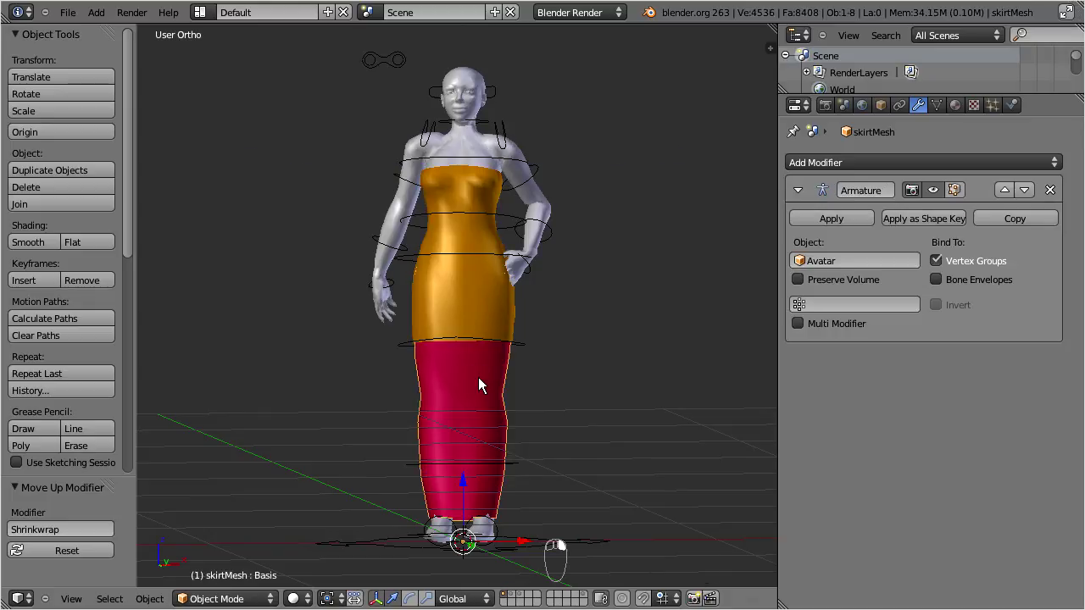
key(h)
Put the Avatar armature into Pose Mode and try moving its right wrist bone to test the dress
middle_drag(519, 266, 416, 239)
right_click(383, 246)
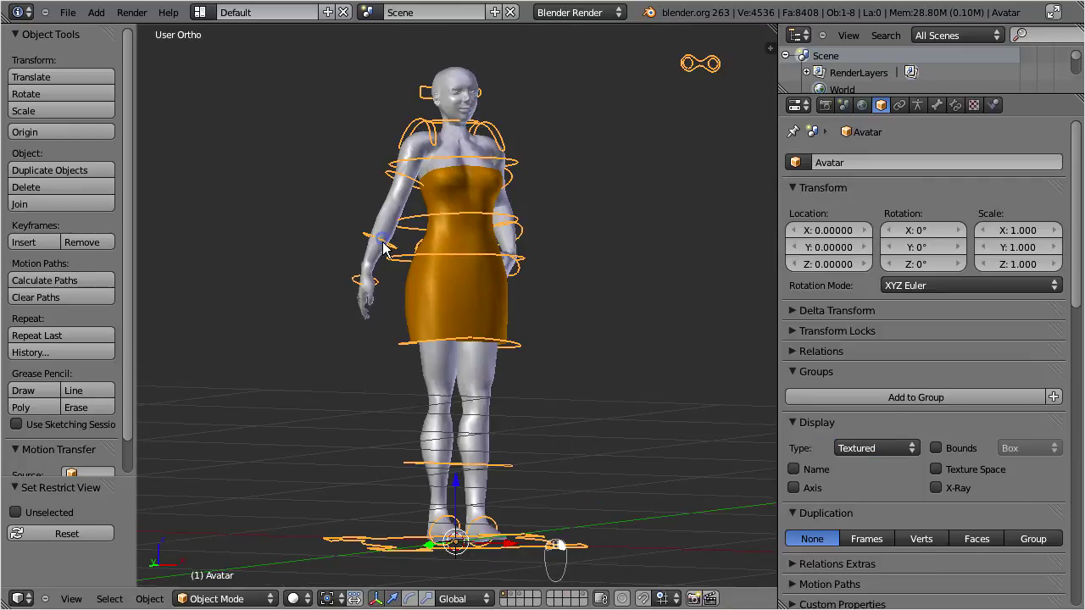
click(209, 600)
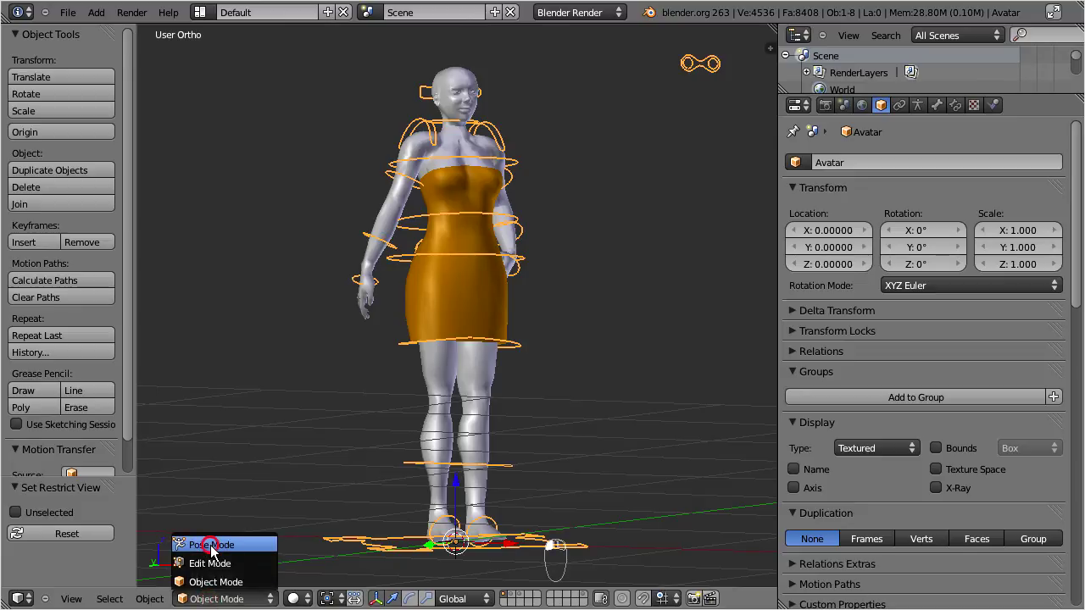
click(208, 476)
key(g)
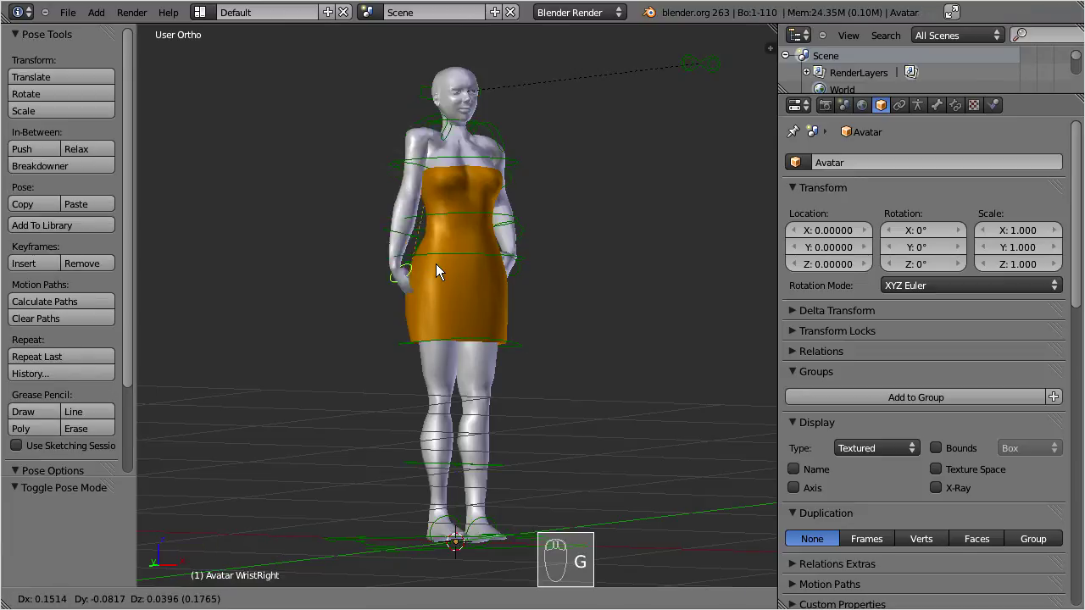
click(366, 270)
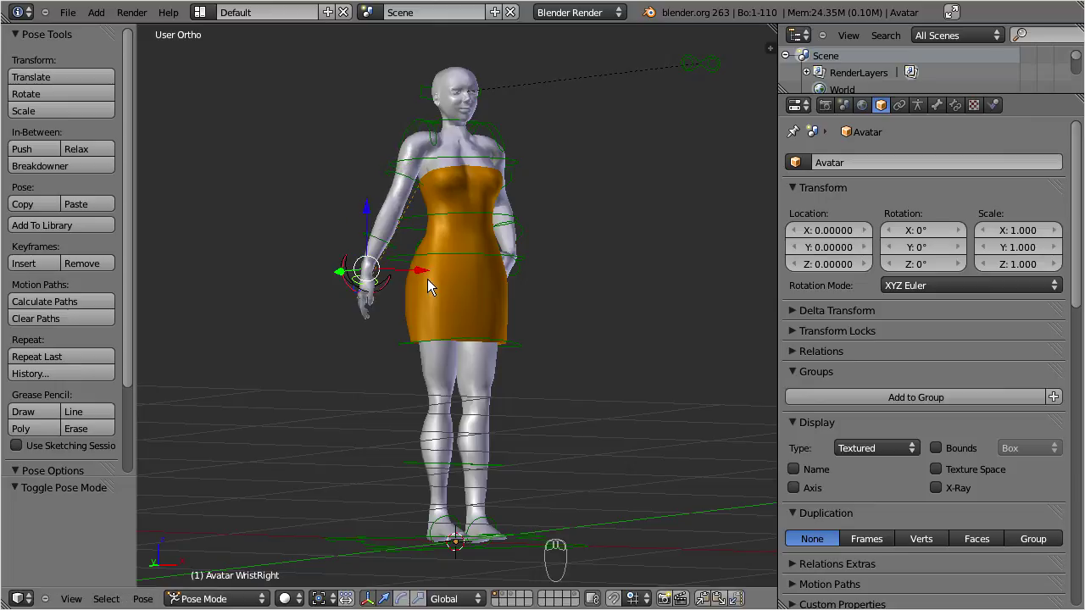
Try rotating the Torso bone by about -44° to test how the dress follows the upper body
middle_drag(447, 291, 507, 264)
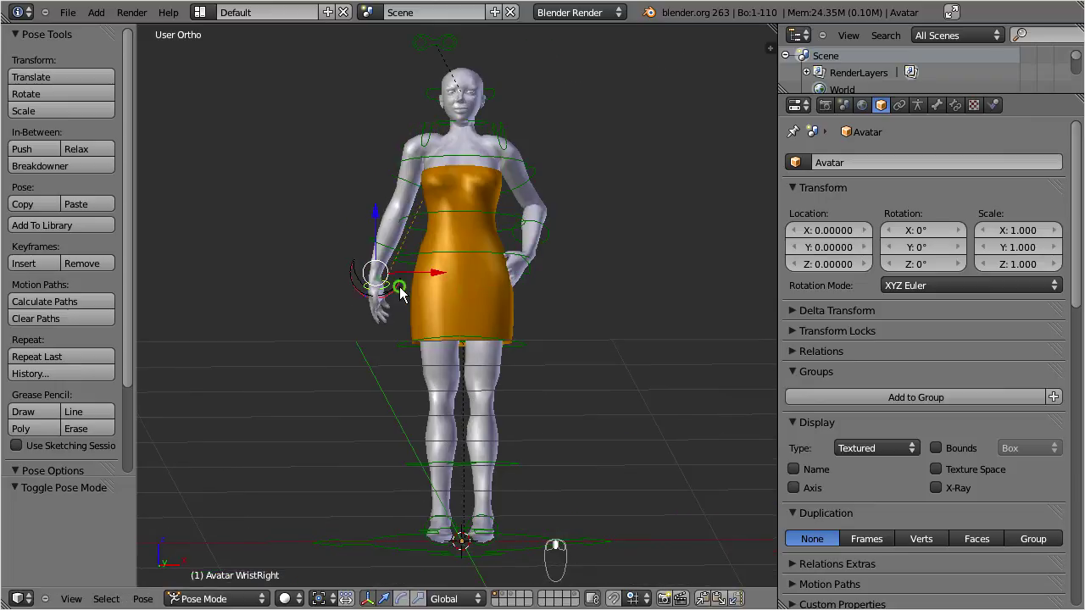
right_click(517, 227)
key(r)
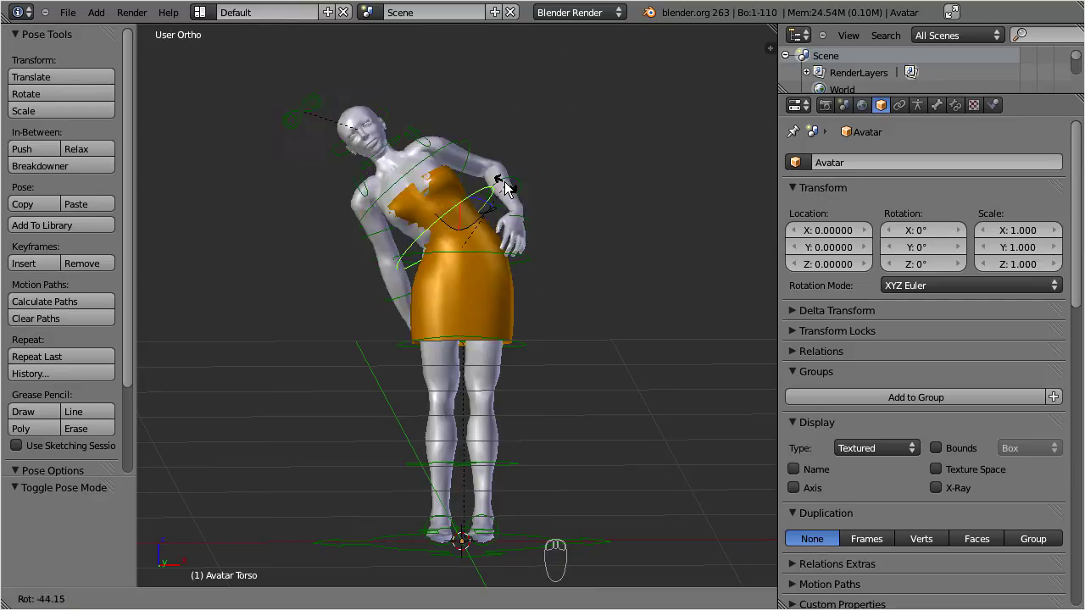
right_click(504, 285)
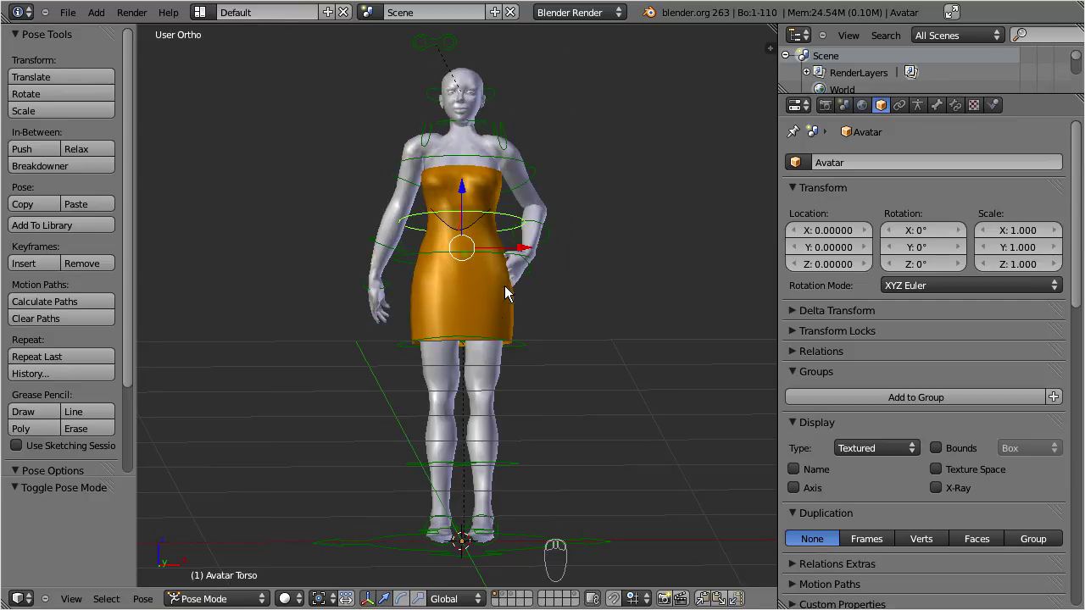
Raise the left knee in the right side view, moving its bone about -0.195 in Y and 0.208 in Z
key(KP_3)
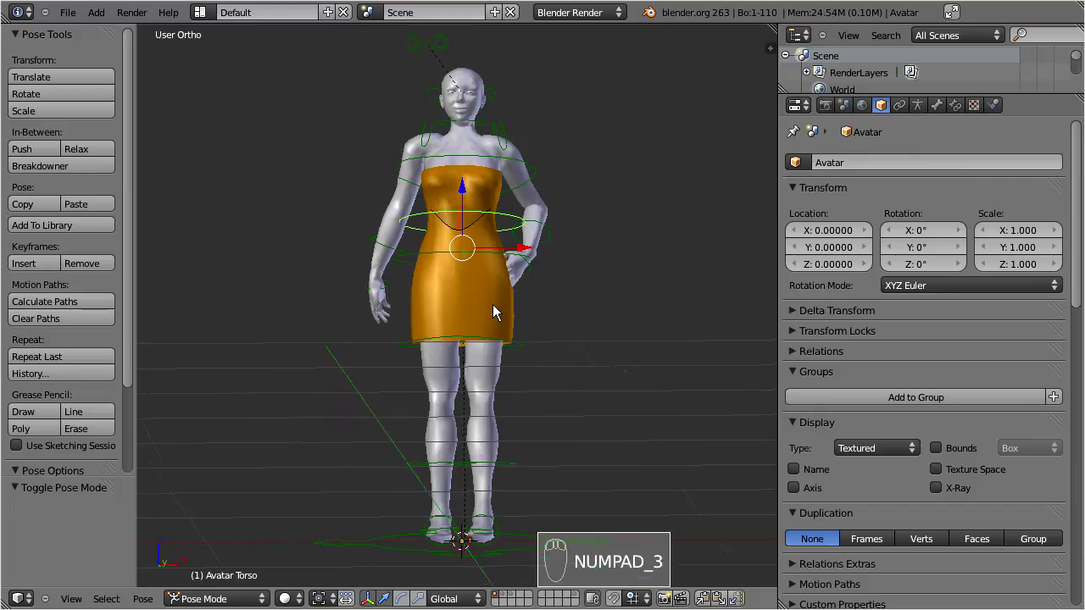
right_click(470, 466)
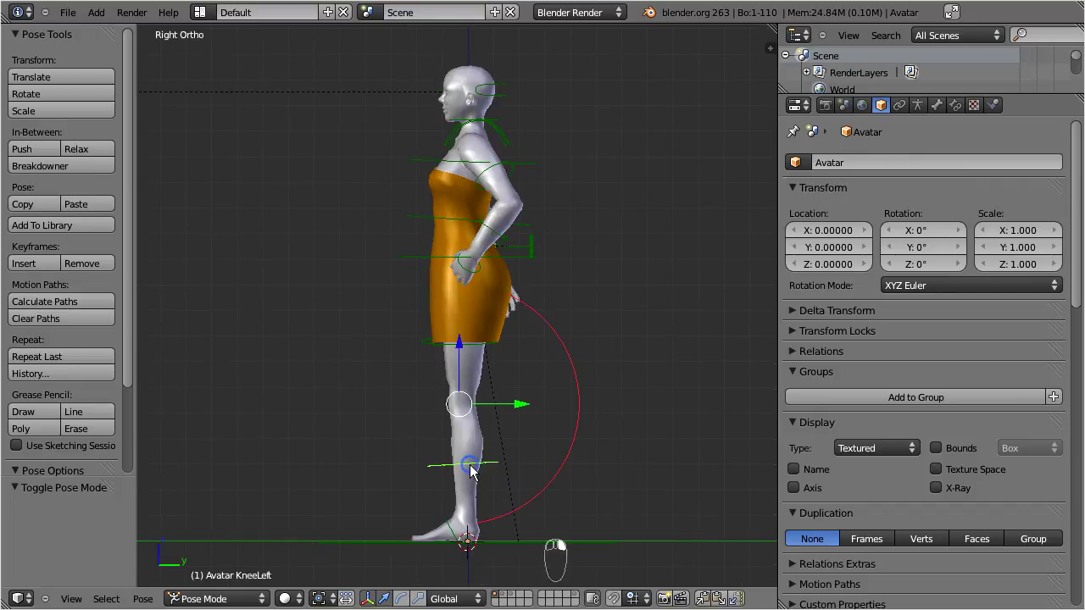
key(g)
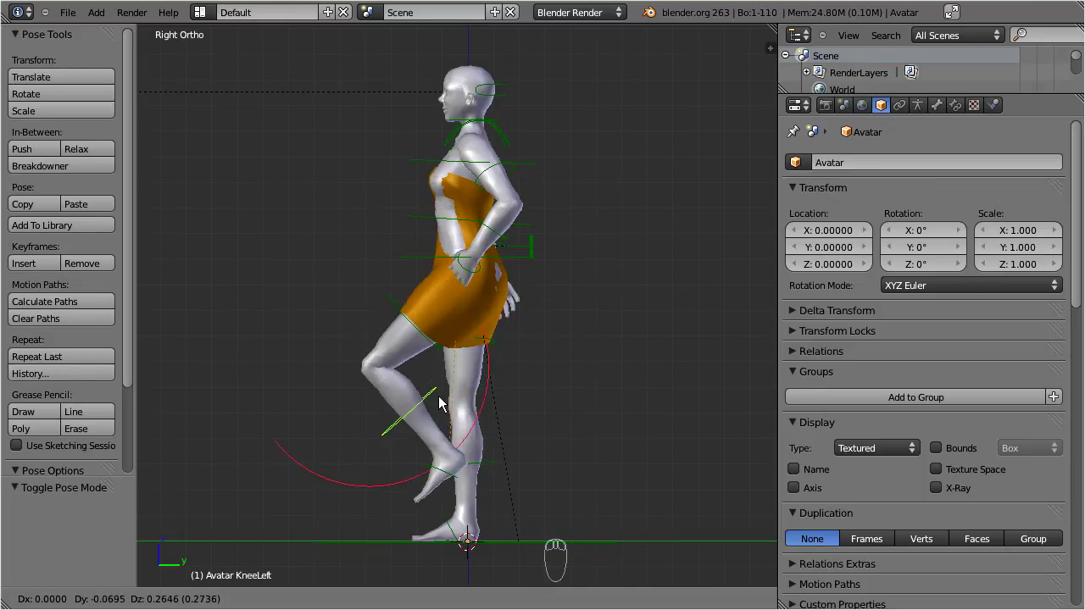
click(428, 411)
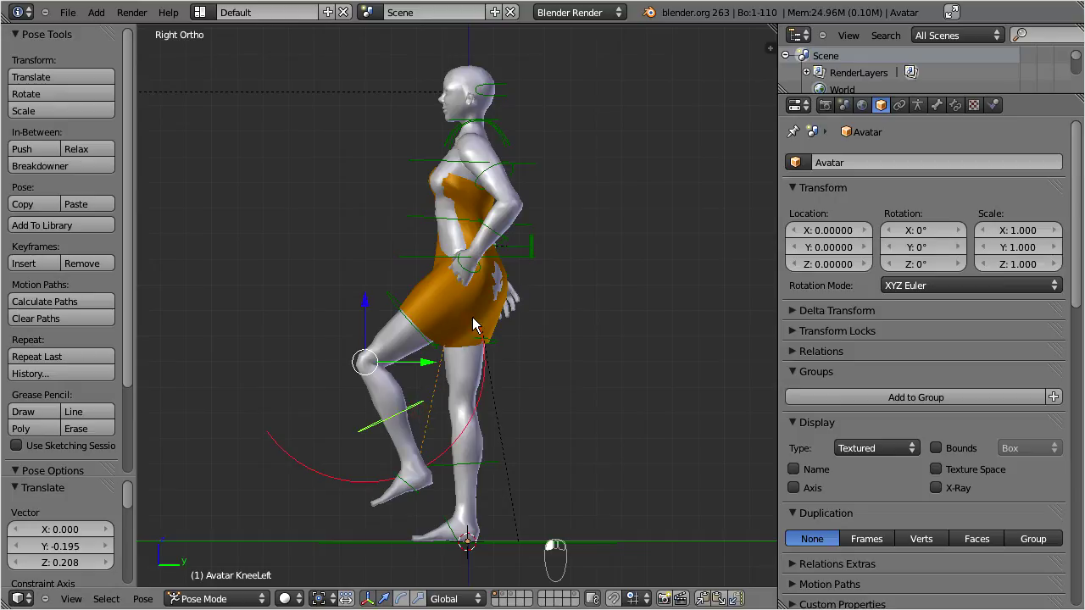
In Object Mode, with the dress hidden and the skirt shown, set the Avatar's Skirt Fit to 30 and bustle skirt to 20
key(KP_1)
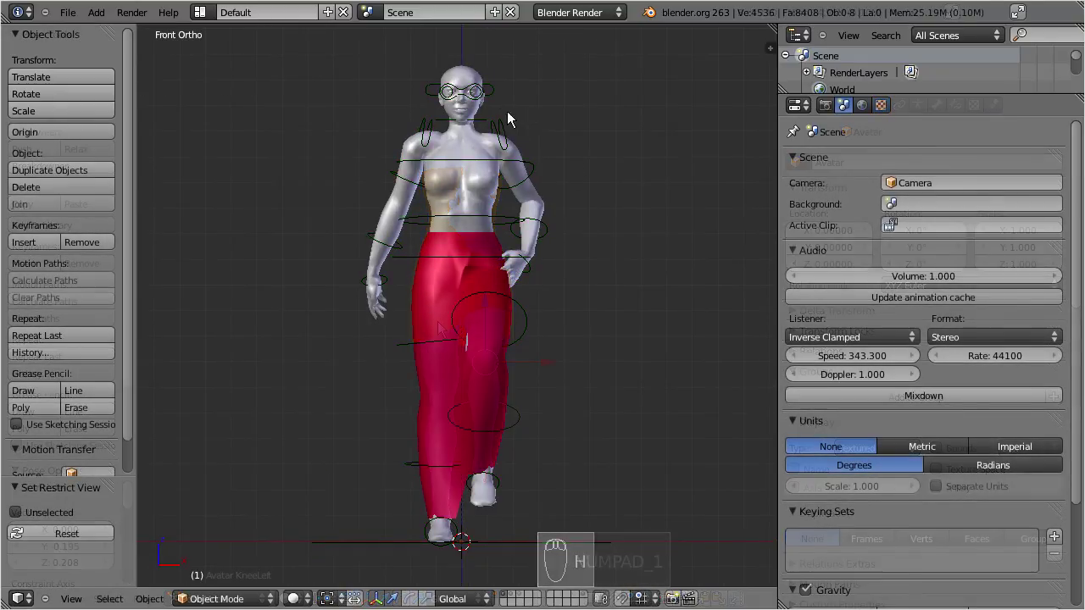
right_click(493, 92)
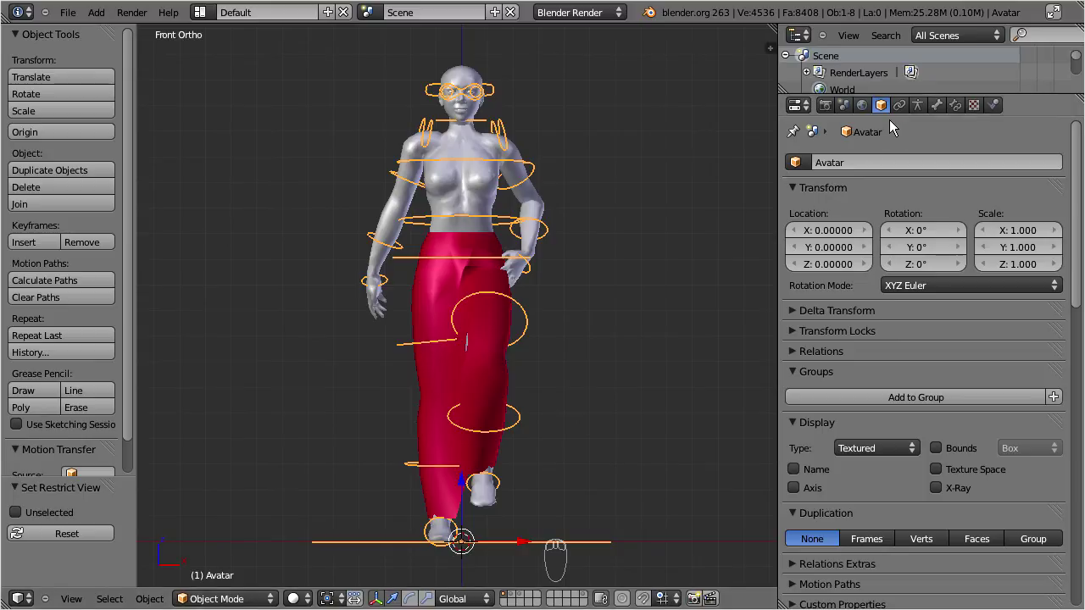
drag(1075, 307, 1053, 505)
drag(792, 263, 876, 267)
middle_drag(497, 279, 363, 260)
drag(794, 278, 851, 289)
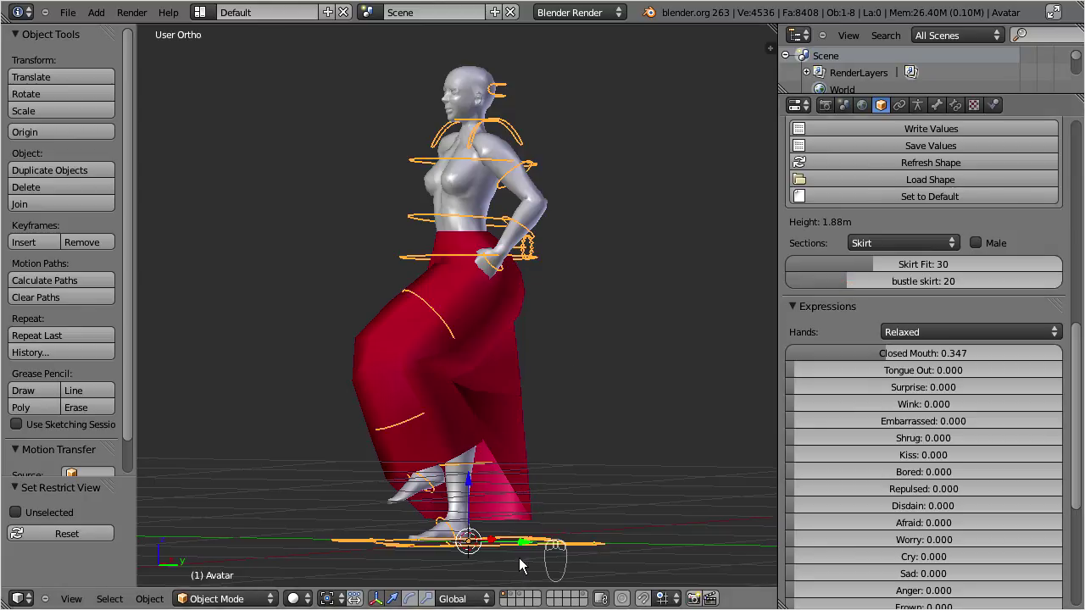
Check the duplicate meshes on the second layer, and set Skirt Fit to 64 and bustle skirt to 56 with the dress shown
click(510, 598)
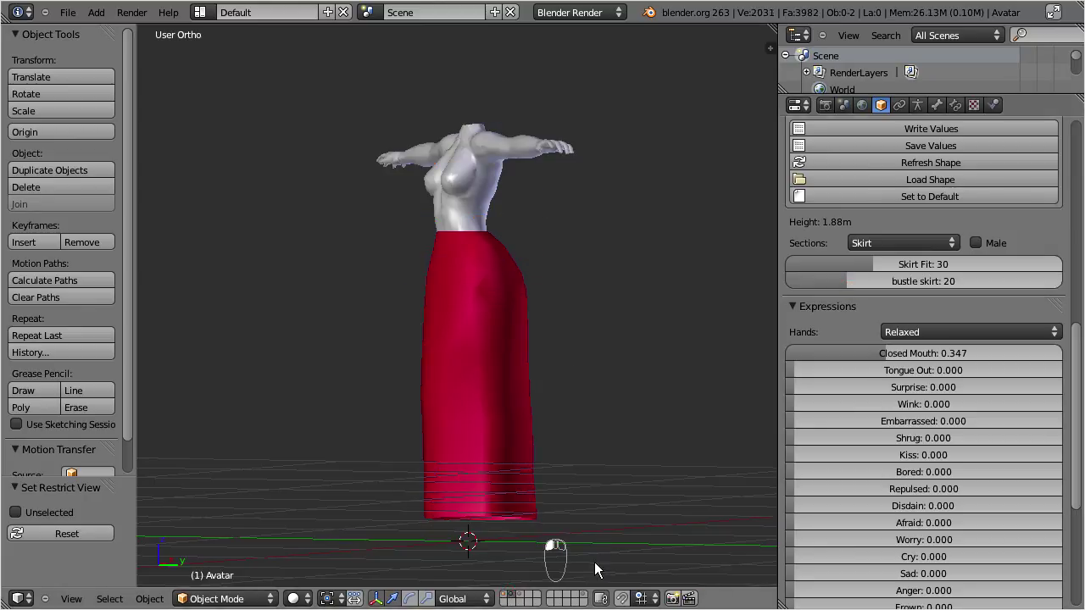
drag(871, 262, 982, 290)
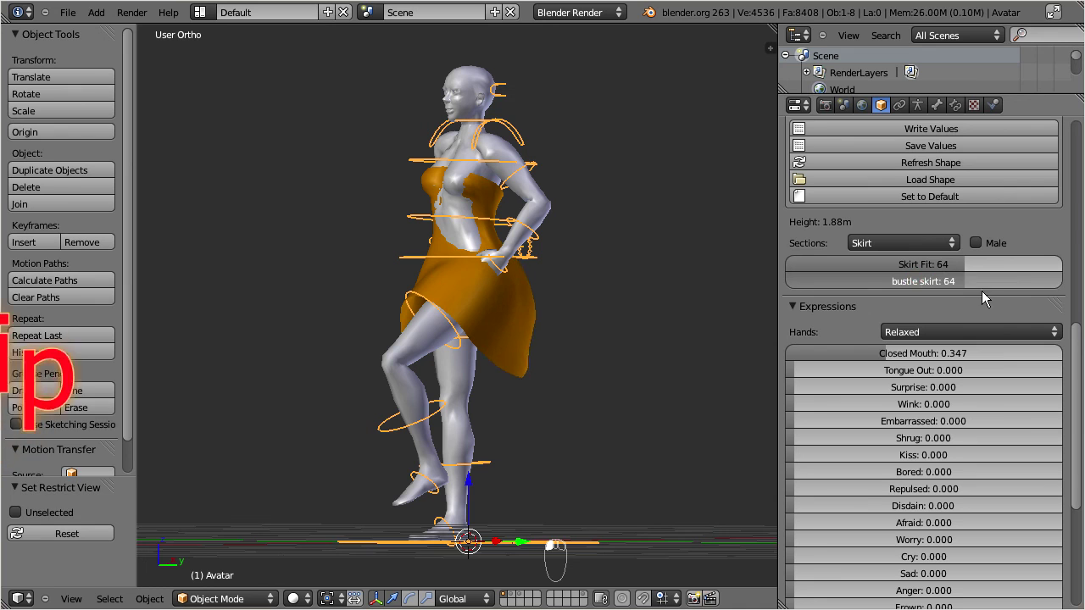
click(939, 288)
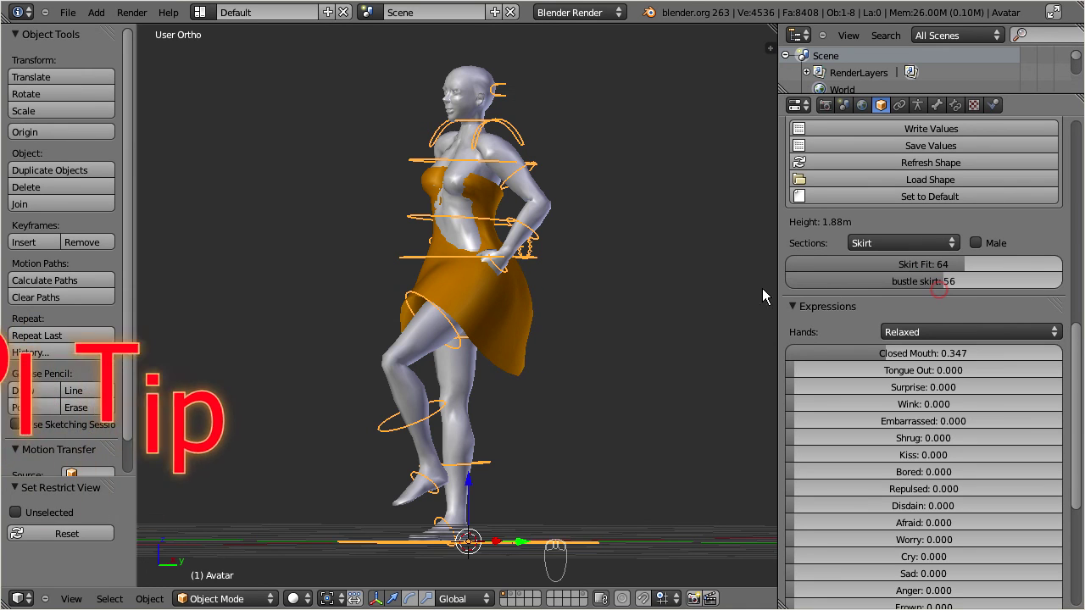